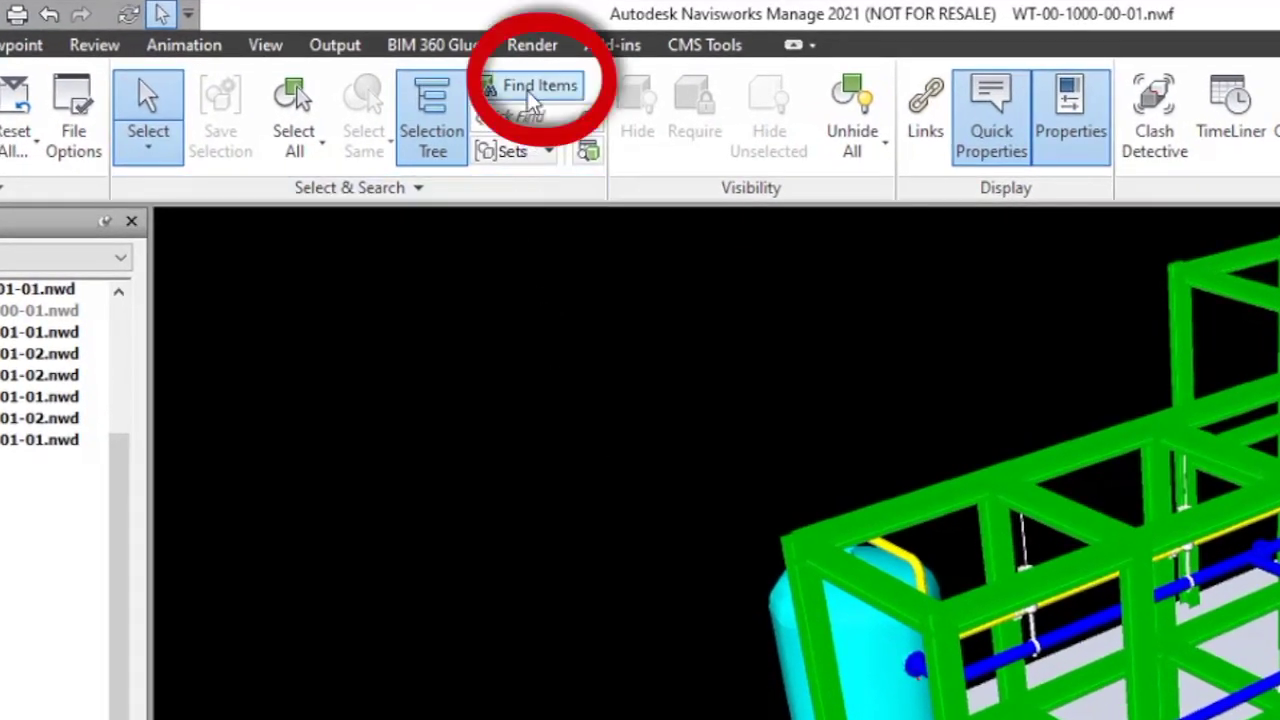
- Define an item search in Find Items with the COS160501 ModelName wildcard value set to PIP*
left_click(527, 90)
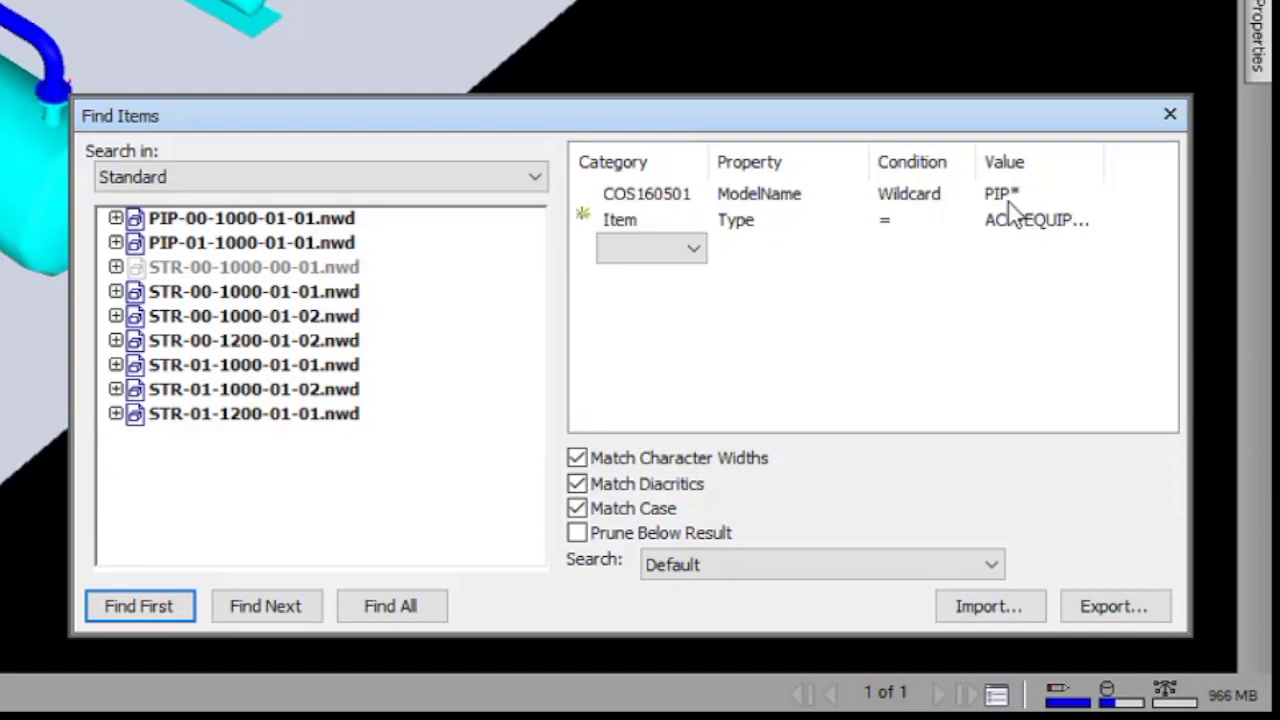
left_click(1090, 198)
left_click(1090, 196)
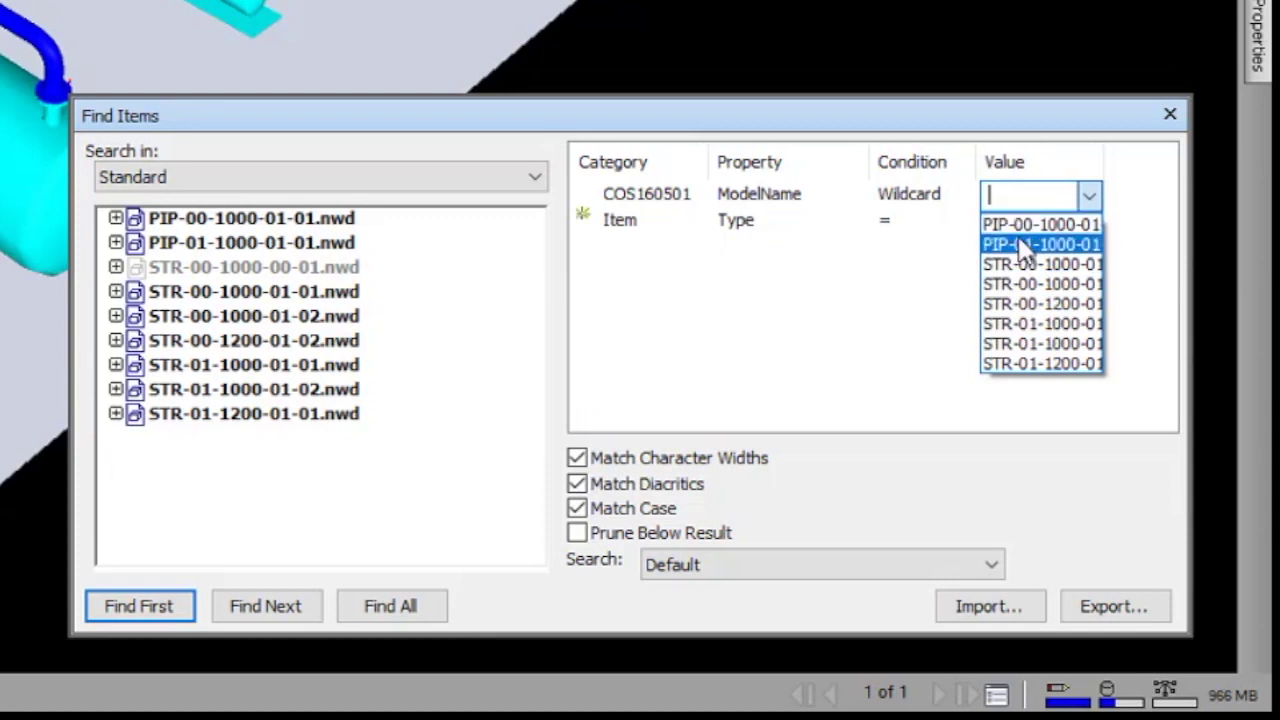
left_click(1008, 205)
type("PIP")
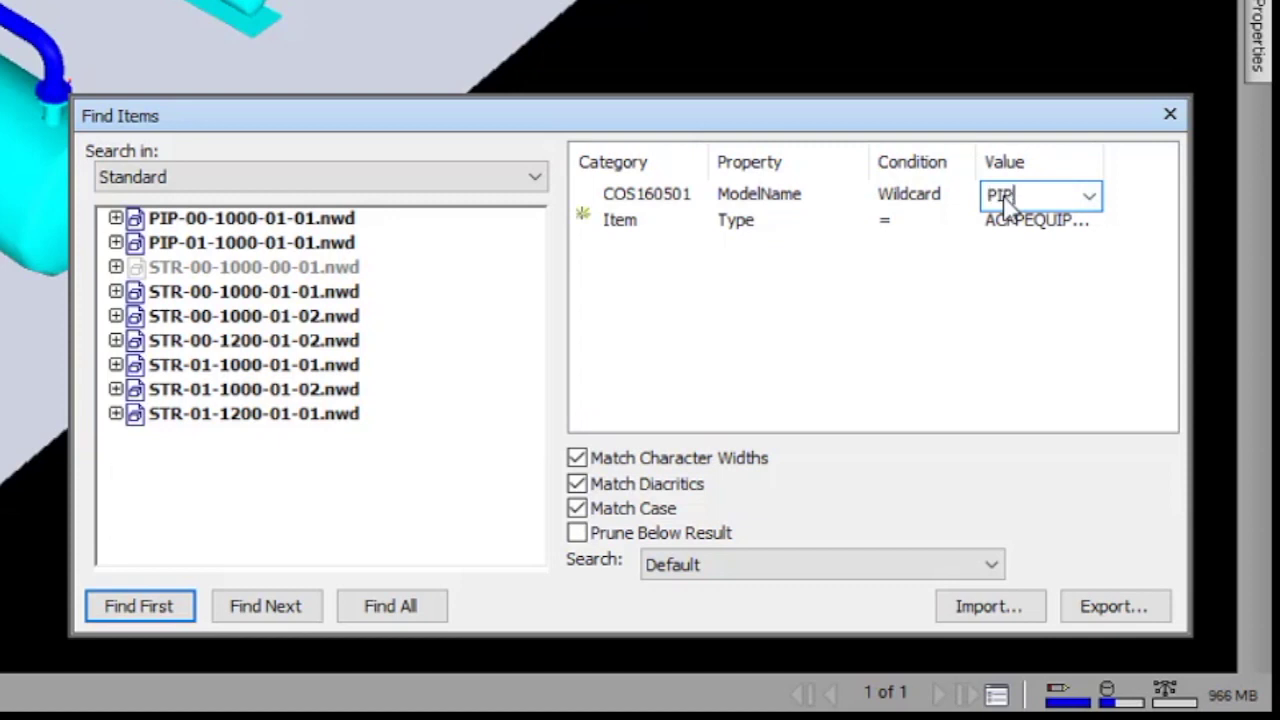
type("*")
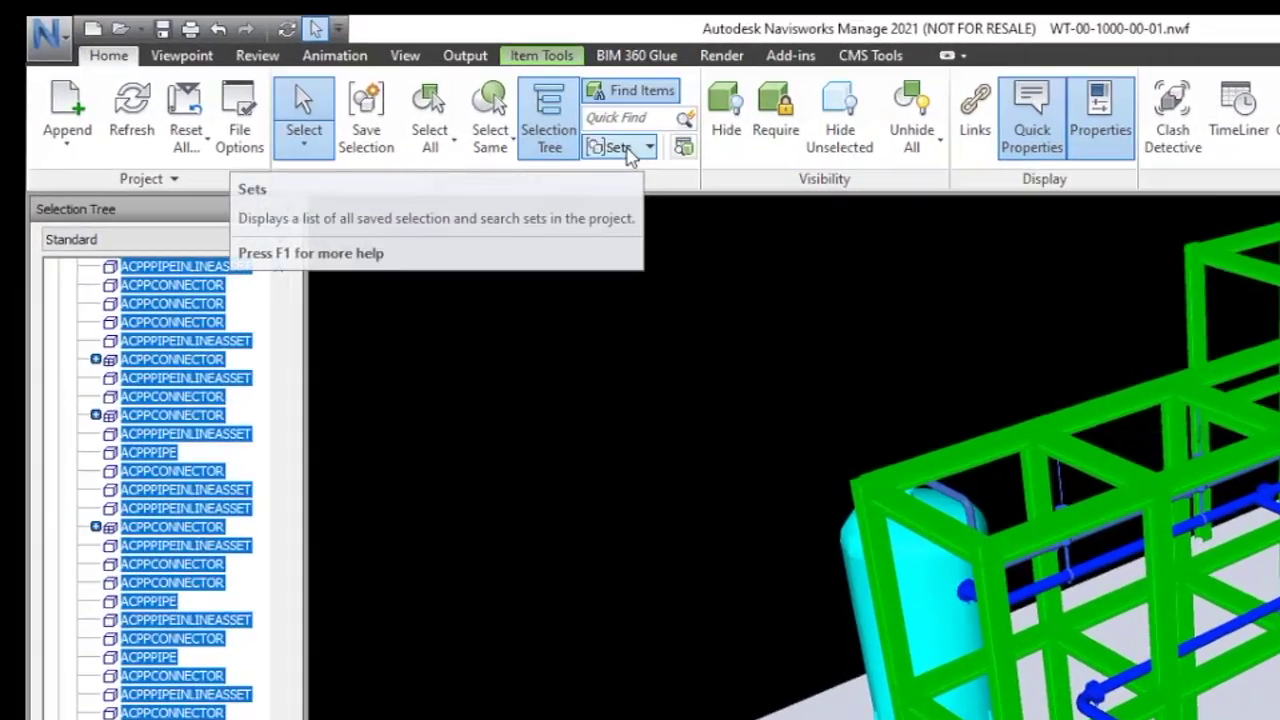
- Display the saved sets for management, collapse the Walkthrough folder and select the Supports search set under ClashReview Exclude
left_click(362, 71)
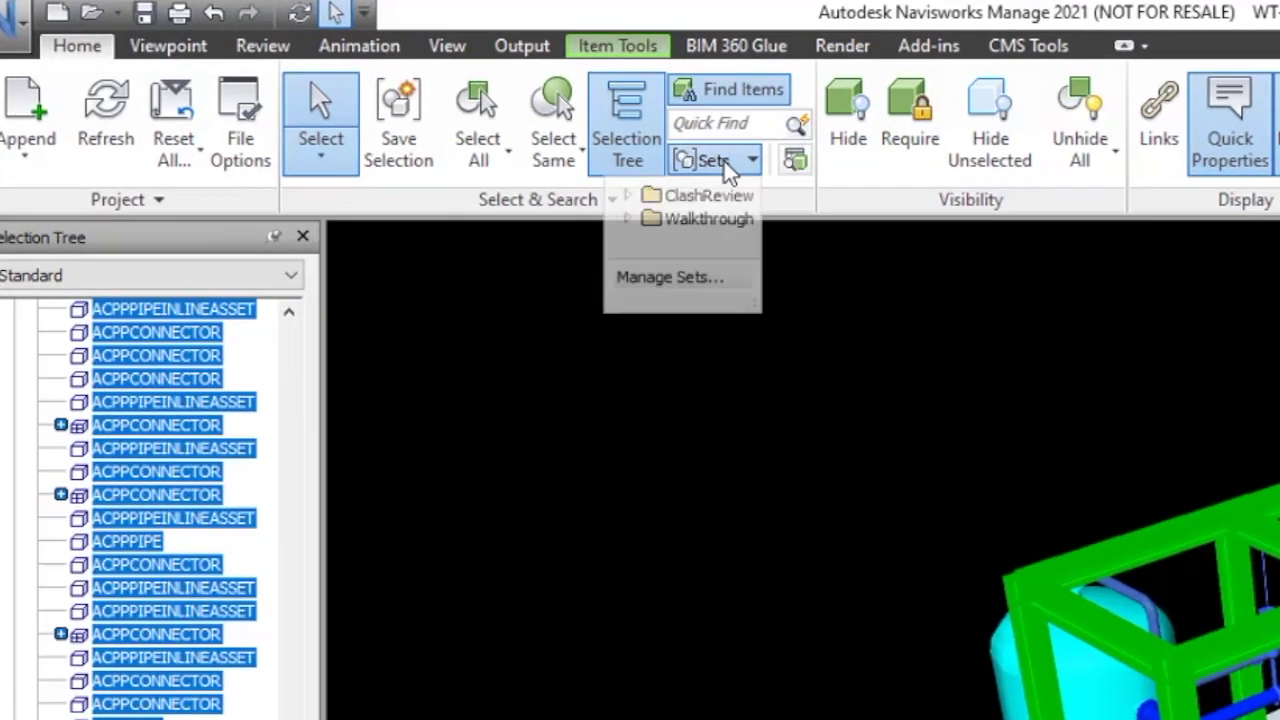
left_click(685, 277)
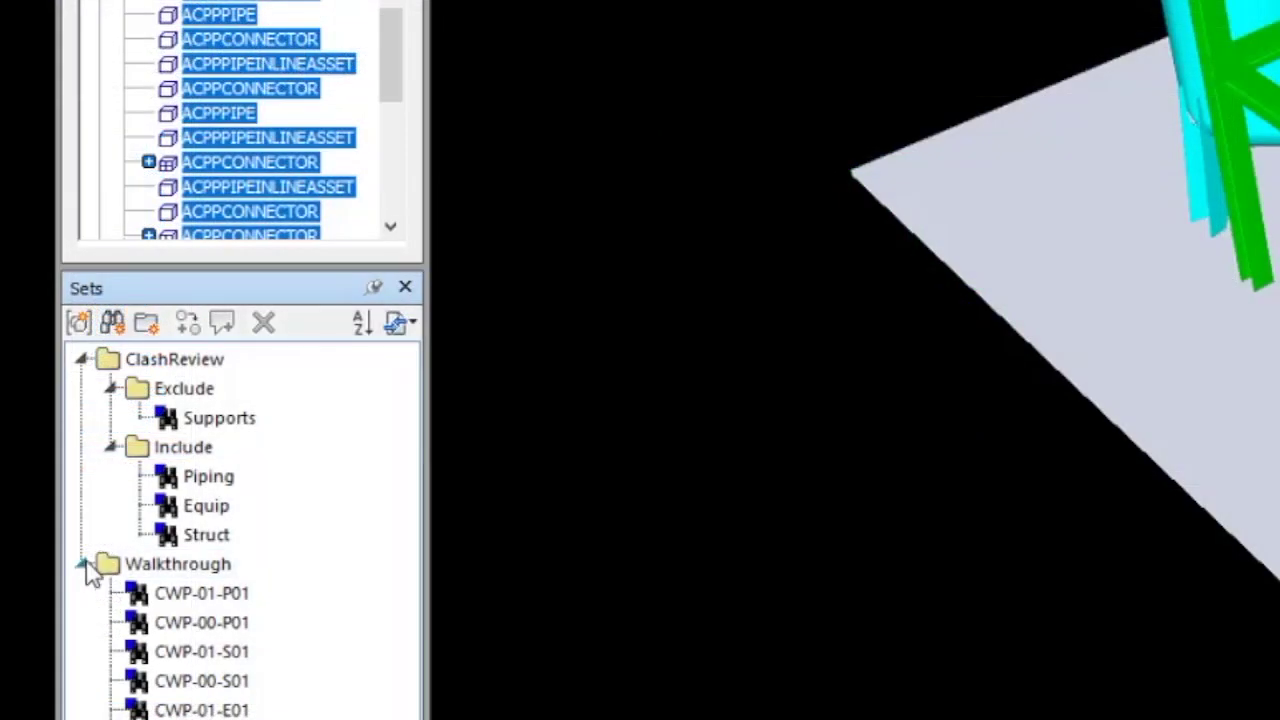
left_click(84, 565)
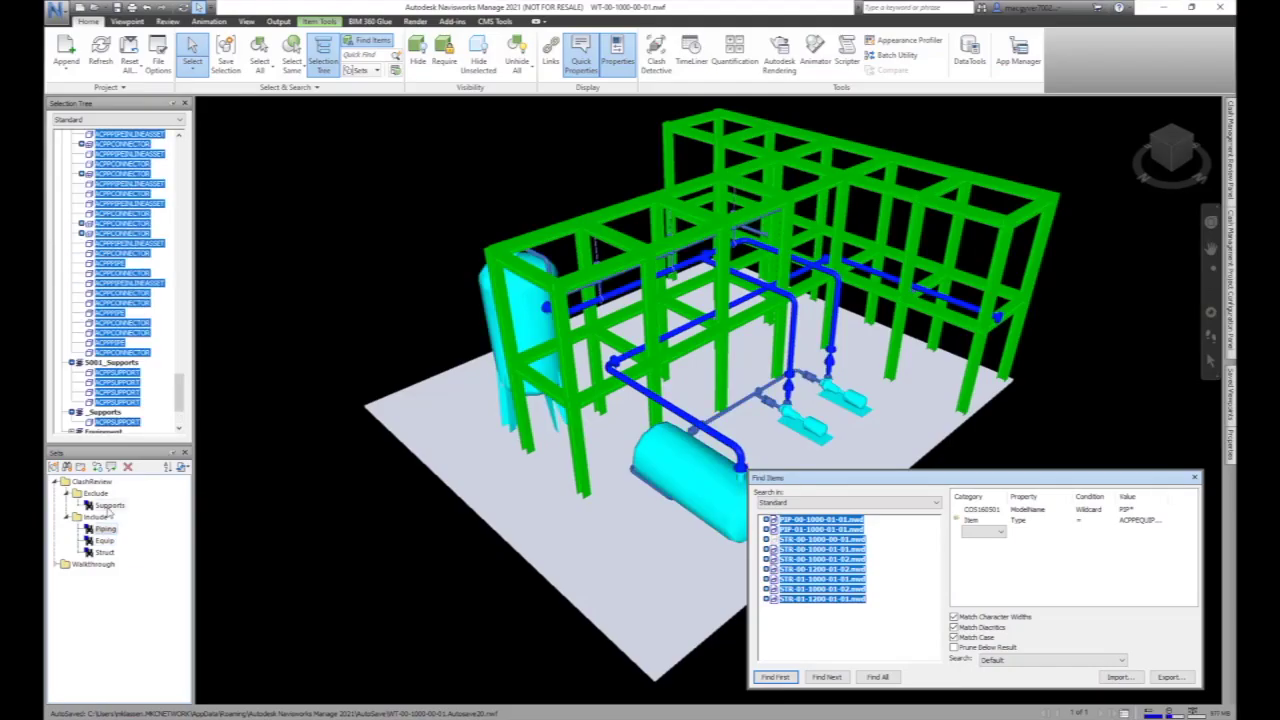
left_click(110, 508)
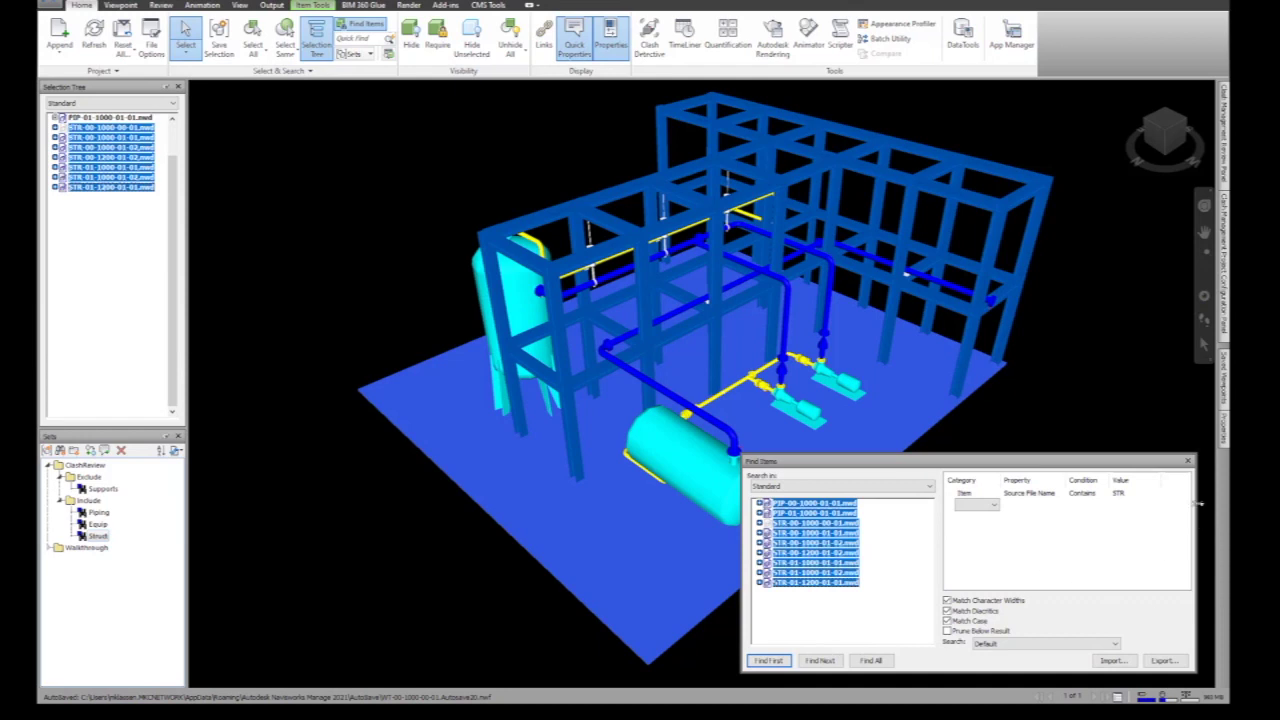
left_click_drag(1098, 461, 636, 680)
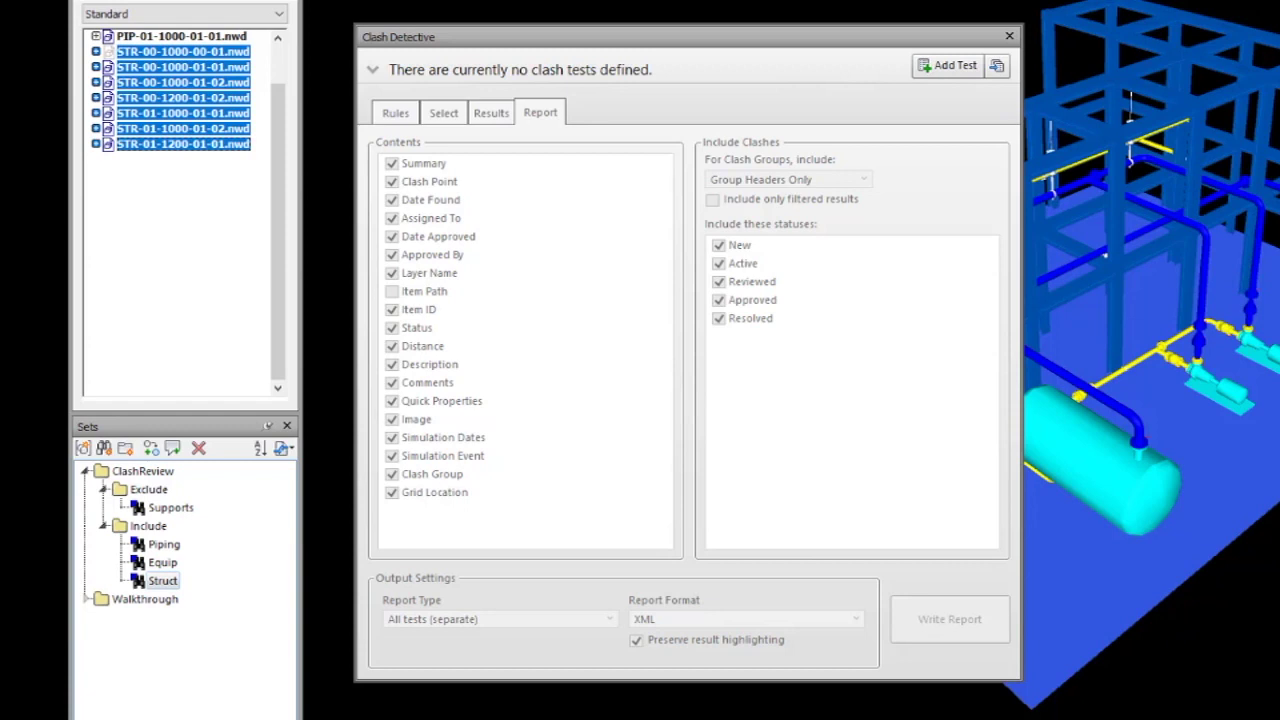
- Add two clash tests named Piping and Struct in Clash Detective
left_click(934, 70)
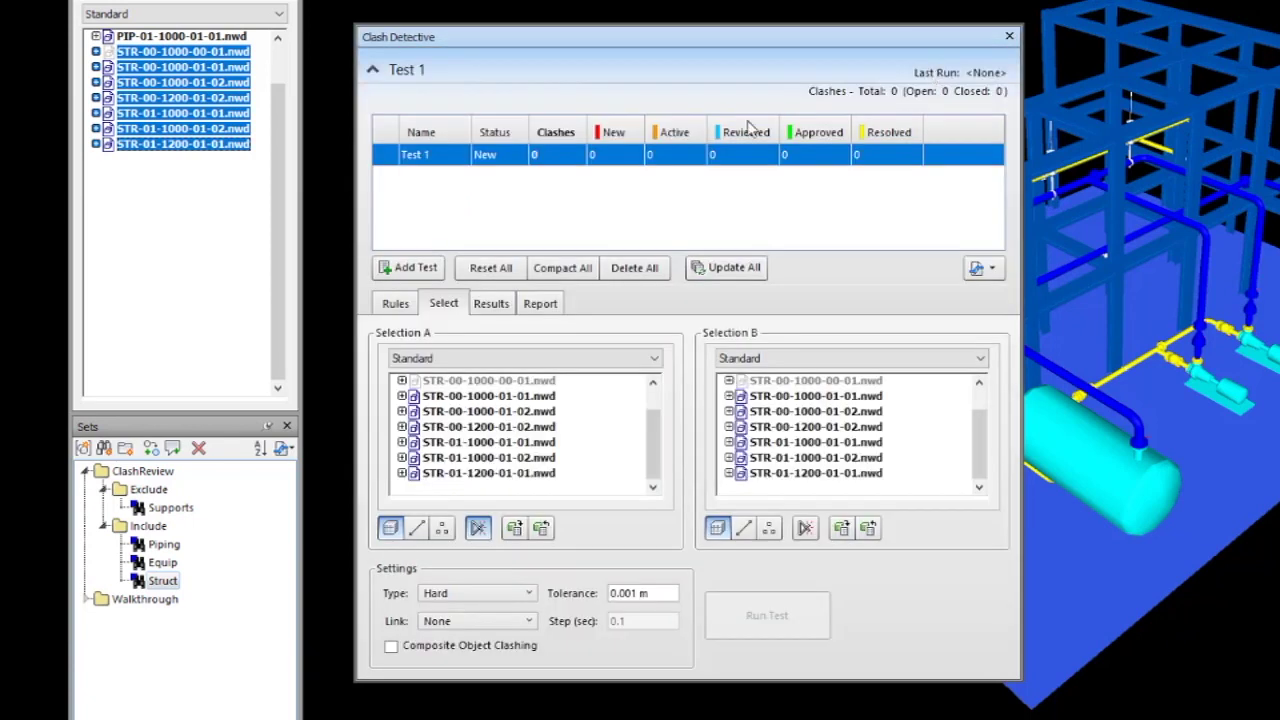
double_click(440, 154)
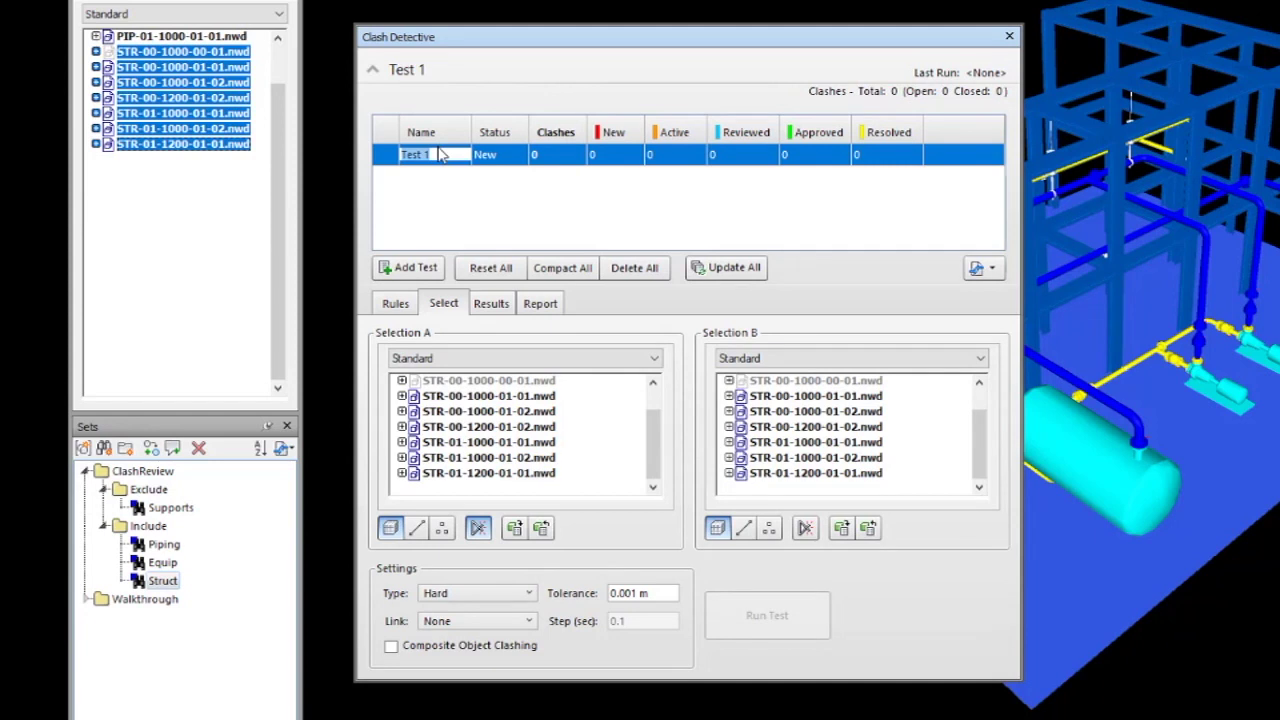
type("Piping")
left_click(412, 270)
left_click(442, 177)
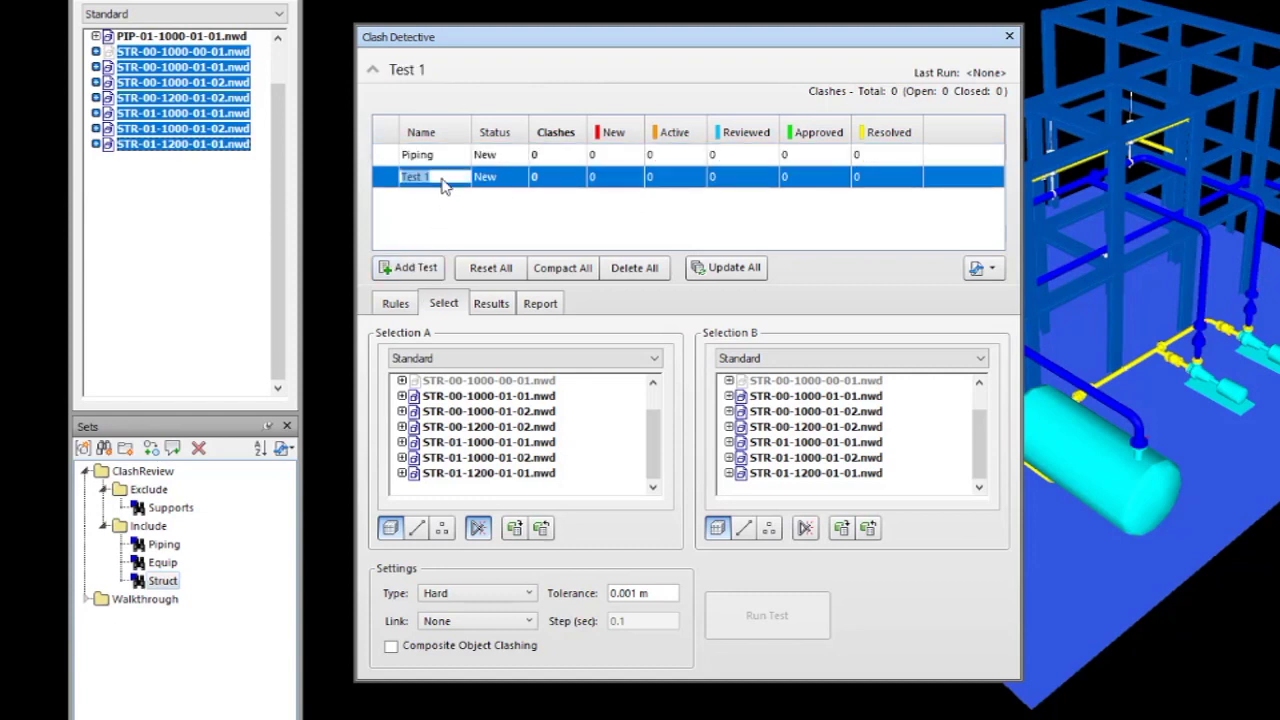
type("Struct")
key("Return")
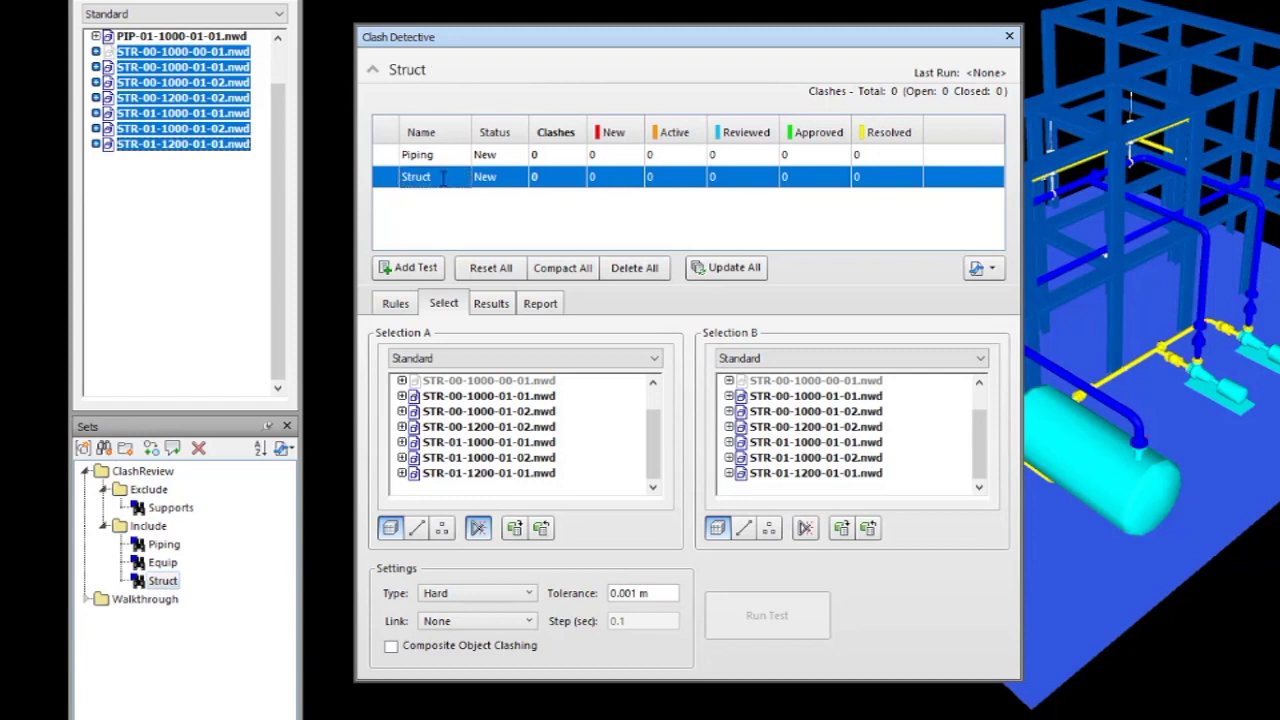
- Add two more clash tests named Equip and PipingStruct
left_click(408, 268)
left_click(437, 199)
type("Equip")
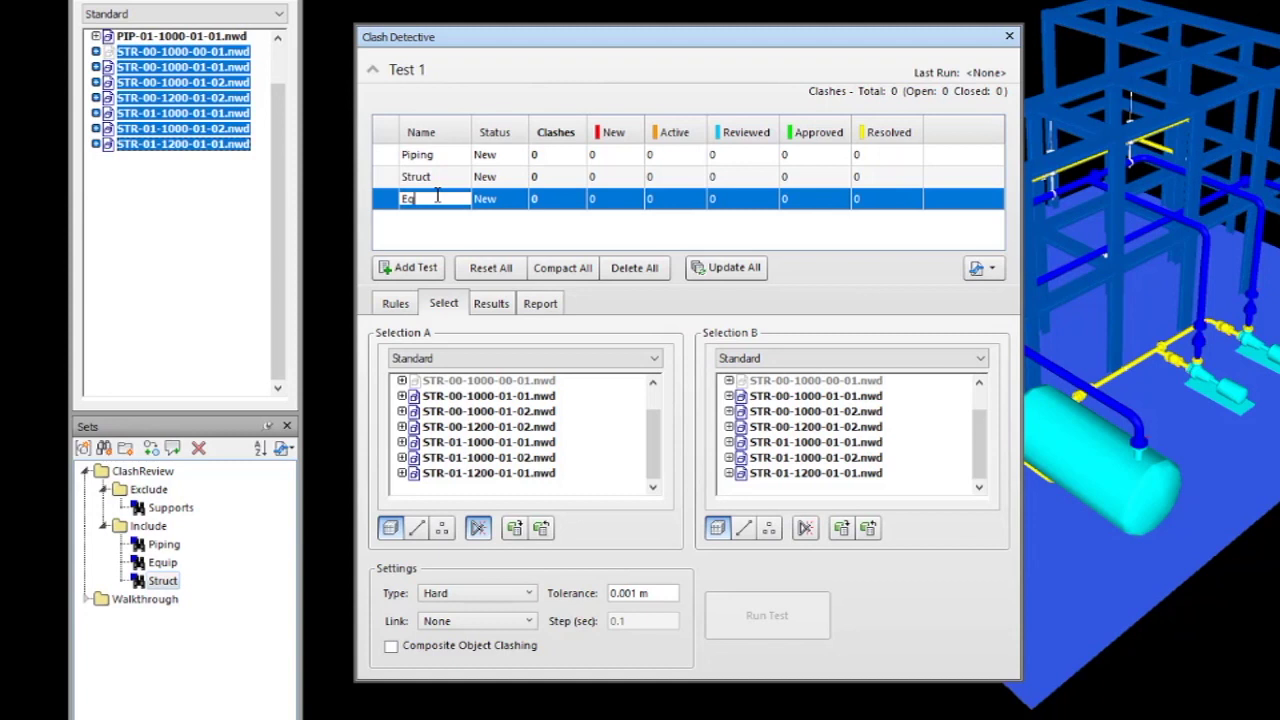
left_click(416, 266)
left_click(437, 221)
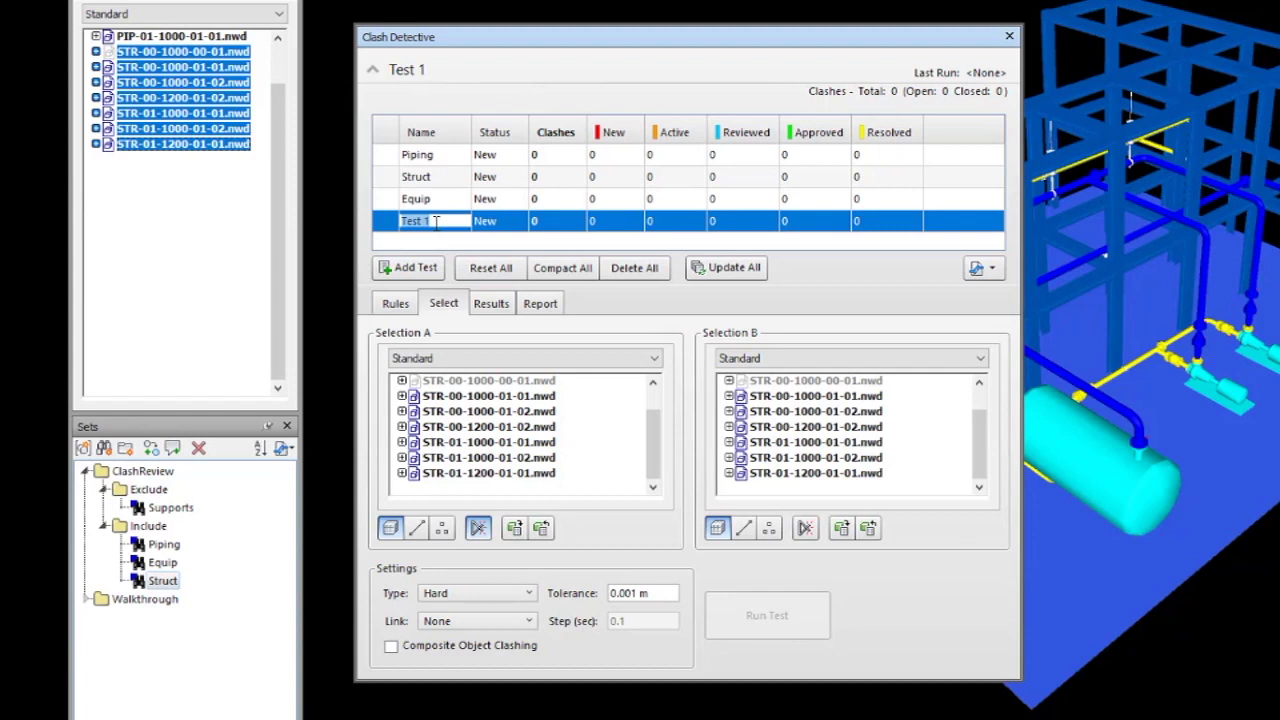
type("PipingStruct")
key("Return")
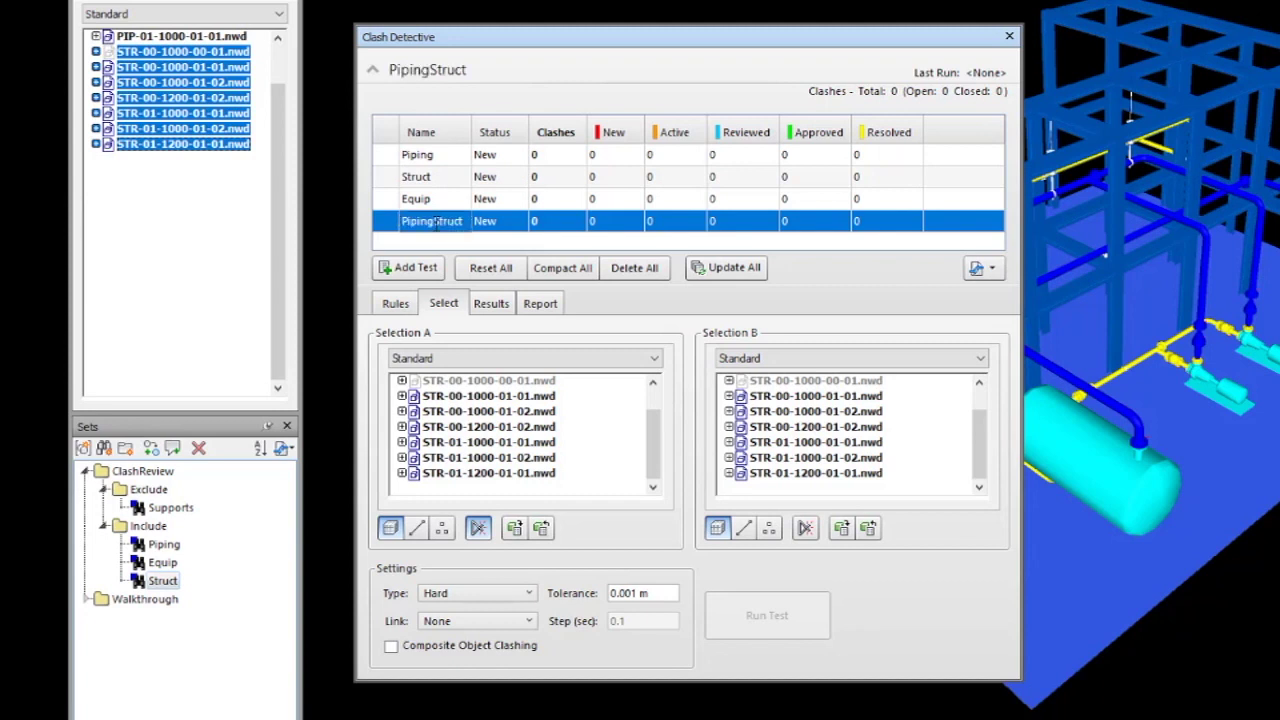
- Add a clash test named PipingElect
left_click(415, 268)
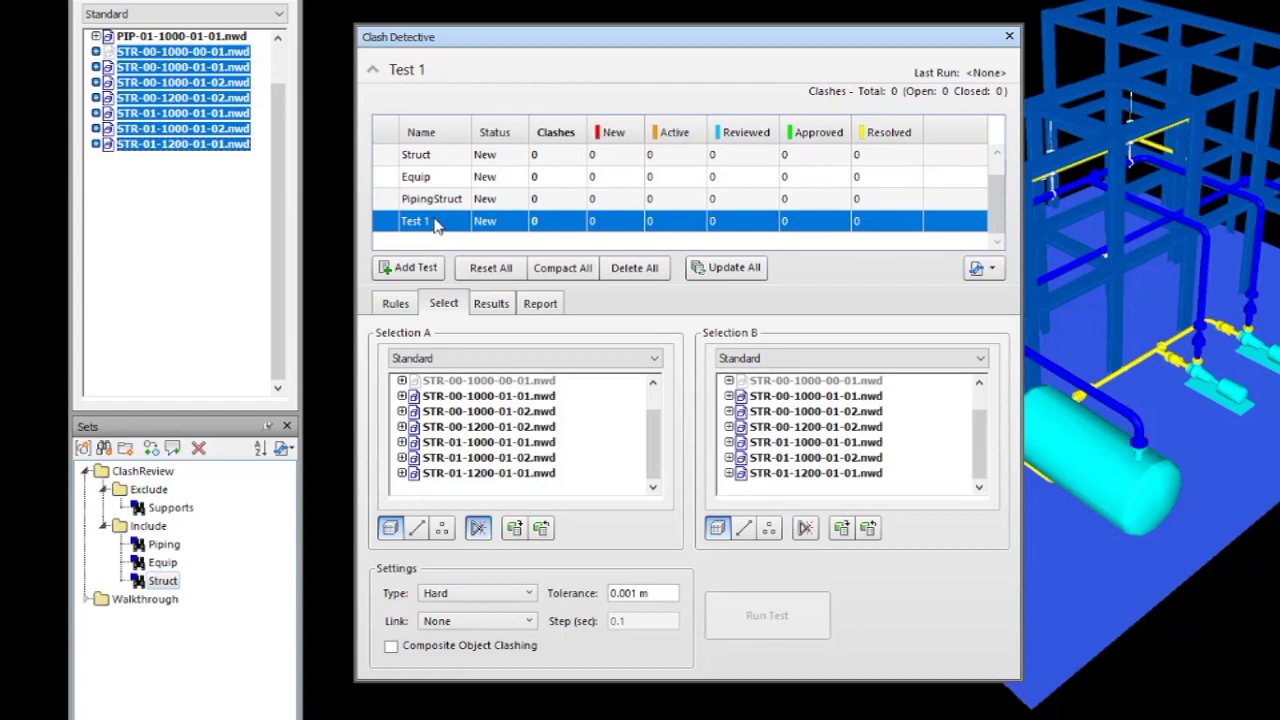
double_click(435, 222)
type("P")
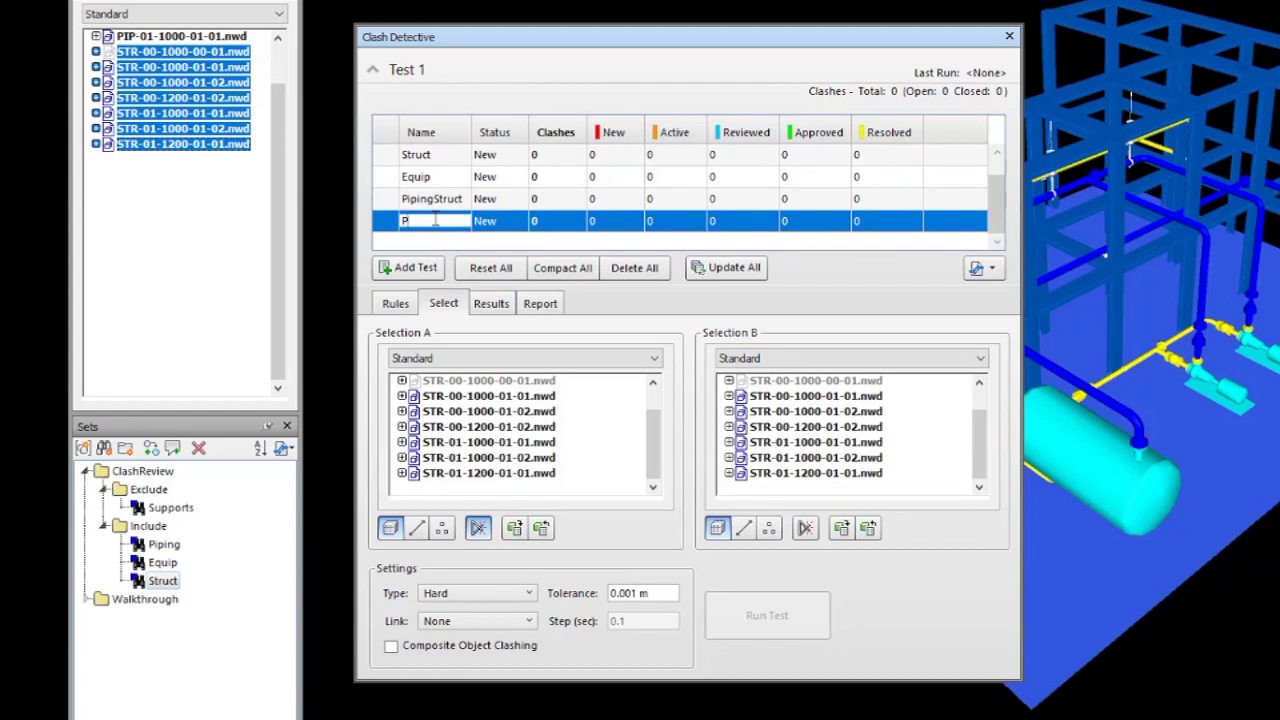
type("ipingElect")
key("Return")
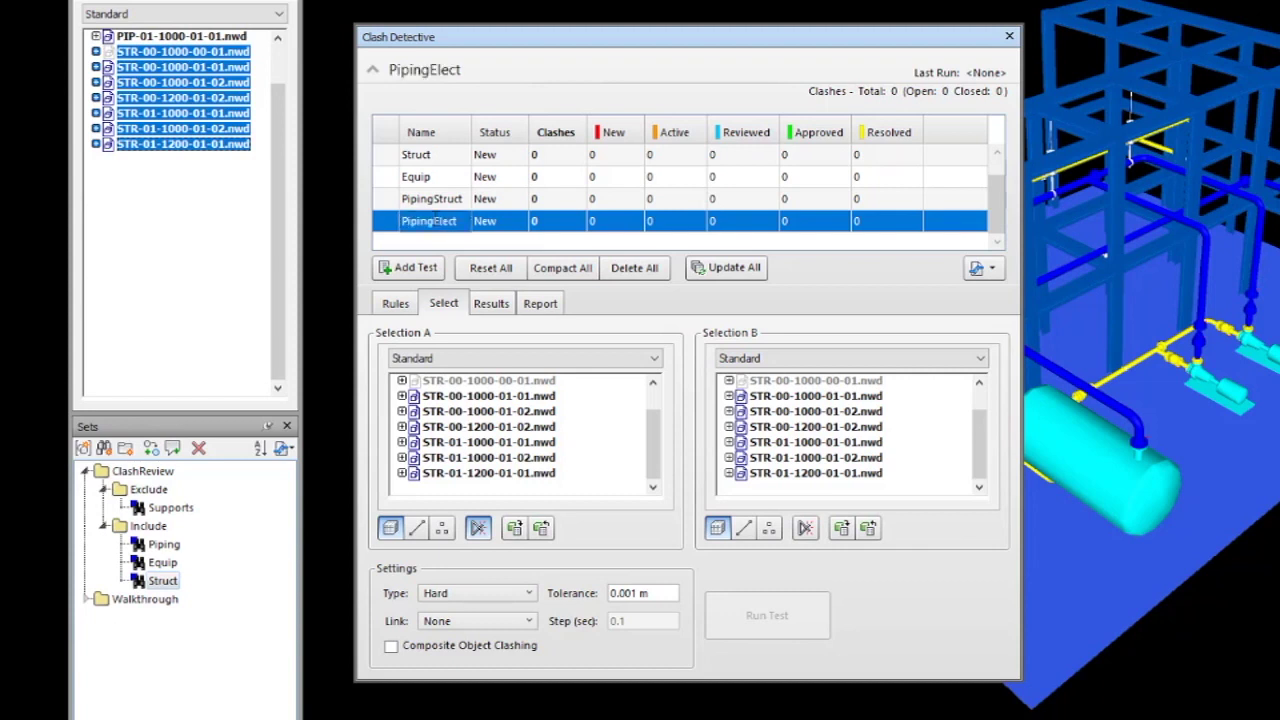
- Add a clash test named StructElect
left_click(409, 272)
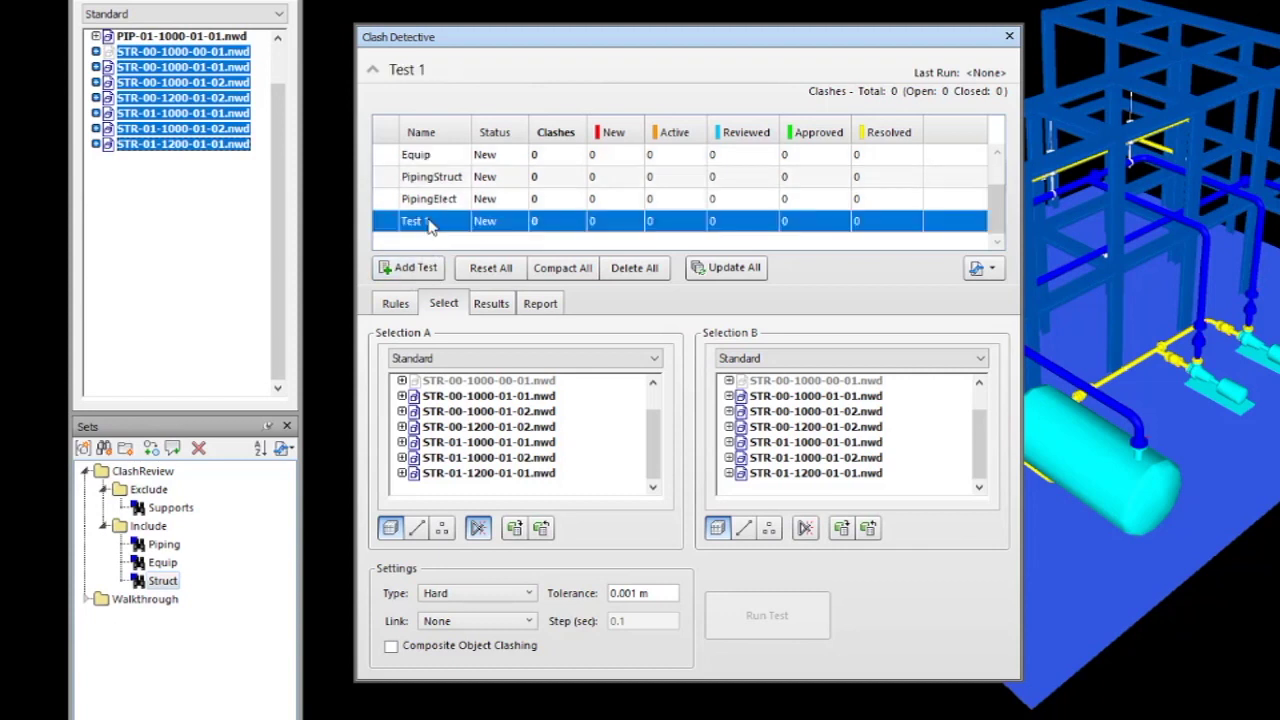
double_click(430, 222)
left_click_drag(450, 221, 352, 222)
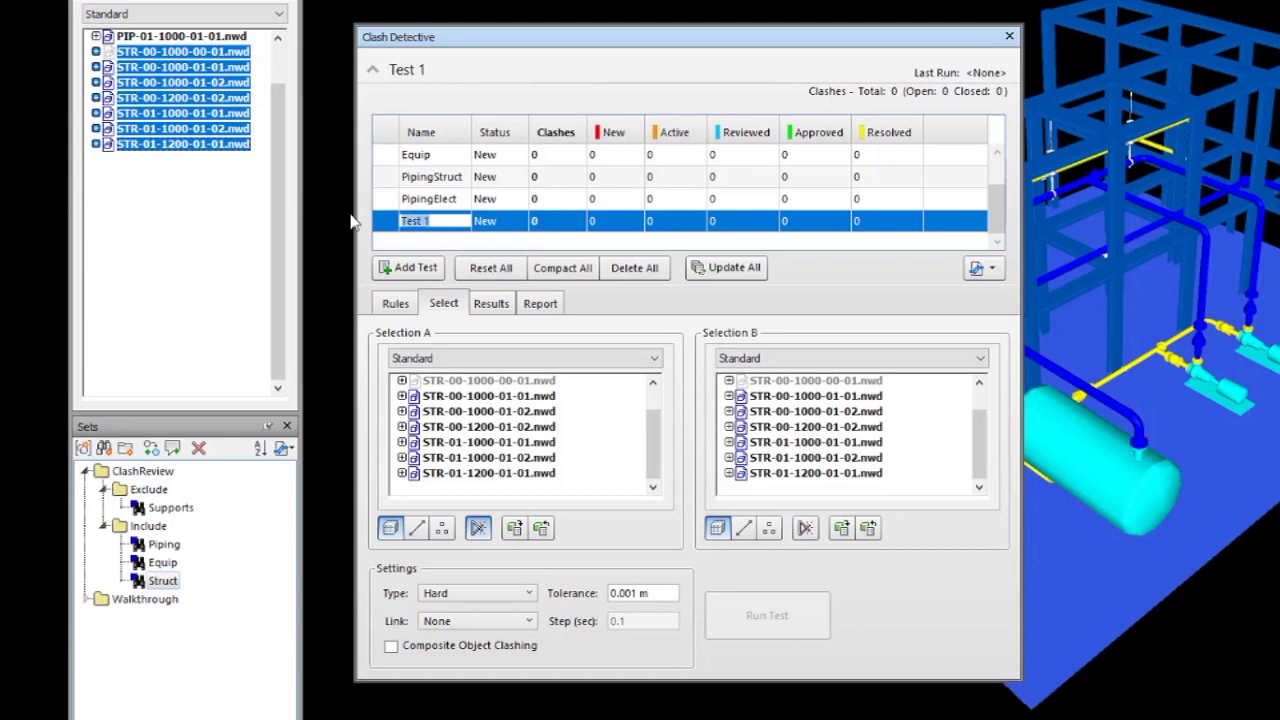
type("StructElect")
key("Return")
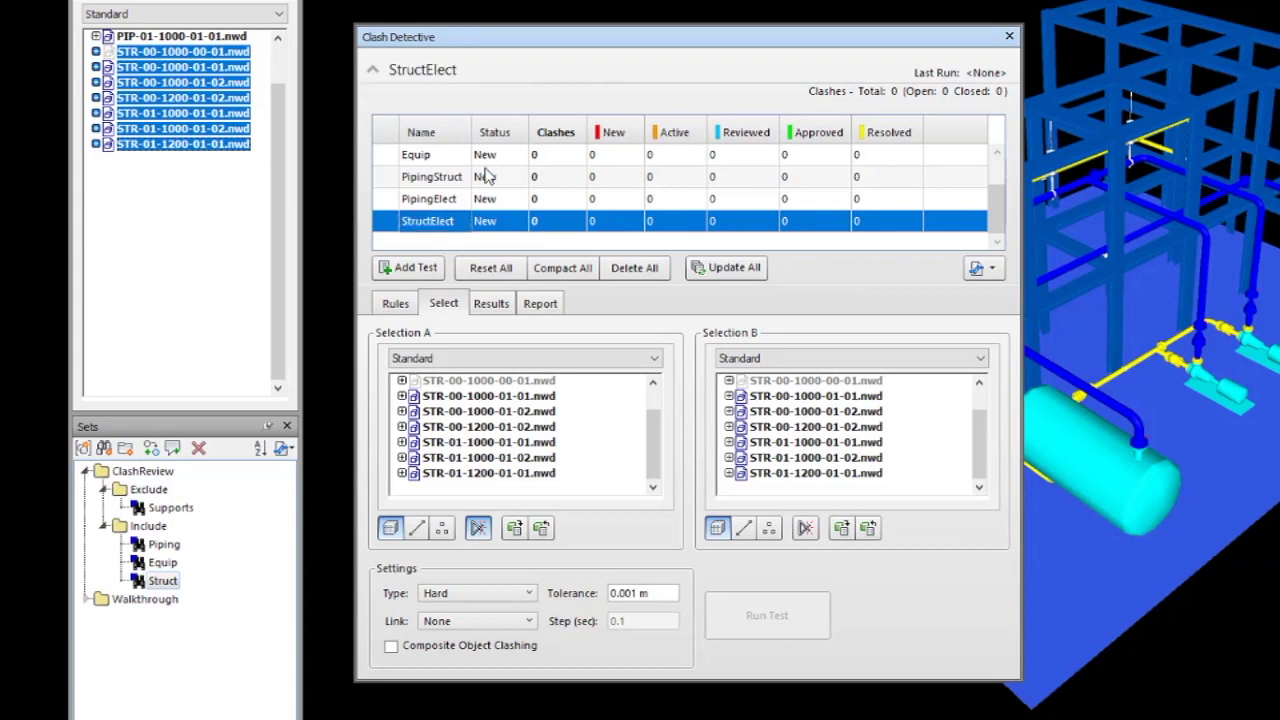
scroll(485, 175, "up", 1)
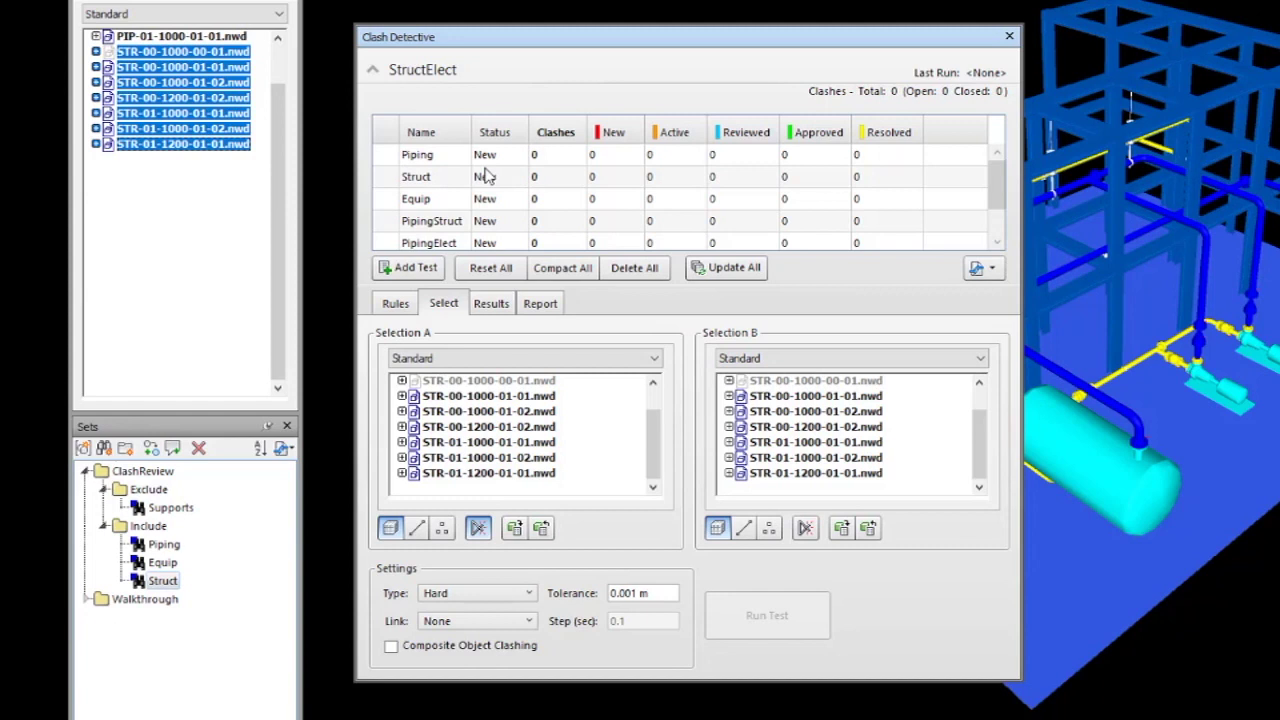
- Show the clash ignore rules and examine the rule templates offered for a new rule without creating one
left_click(393, 305)
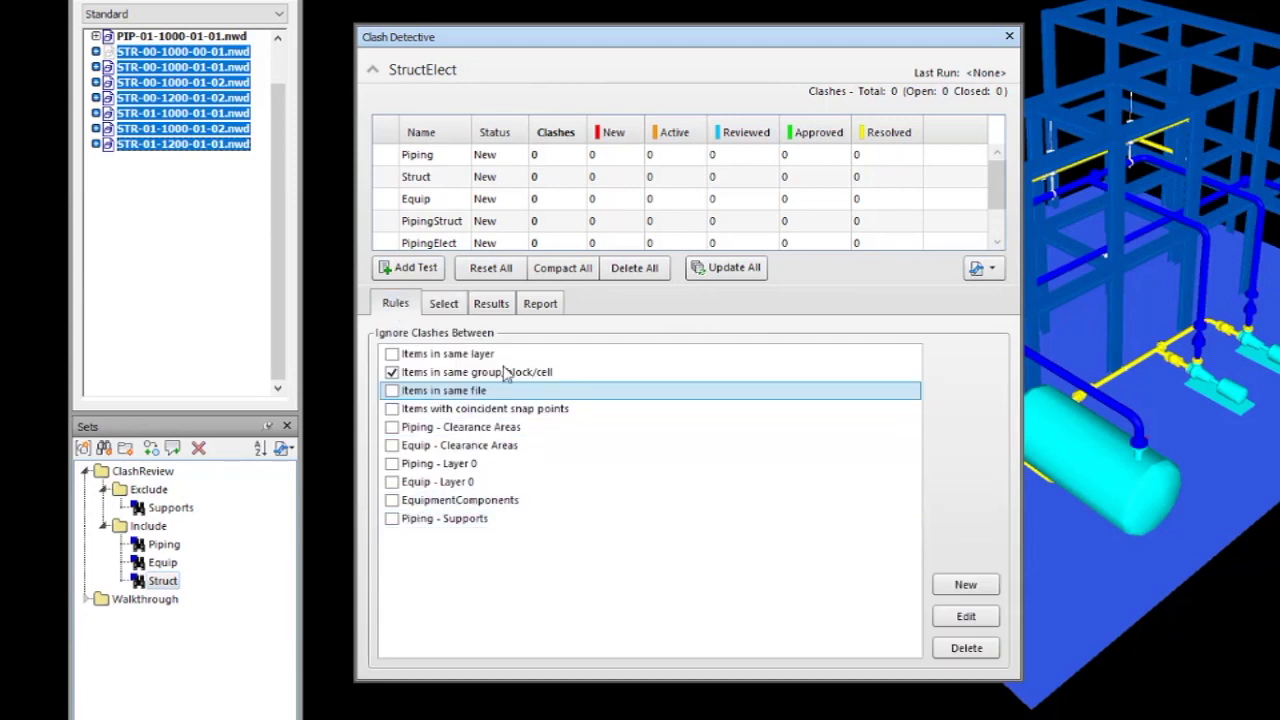
left_click(447, 525)
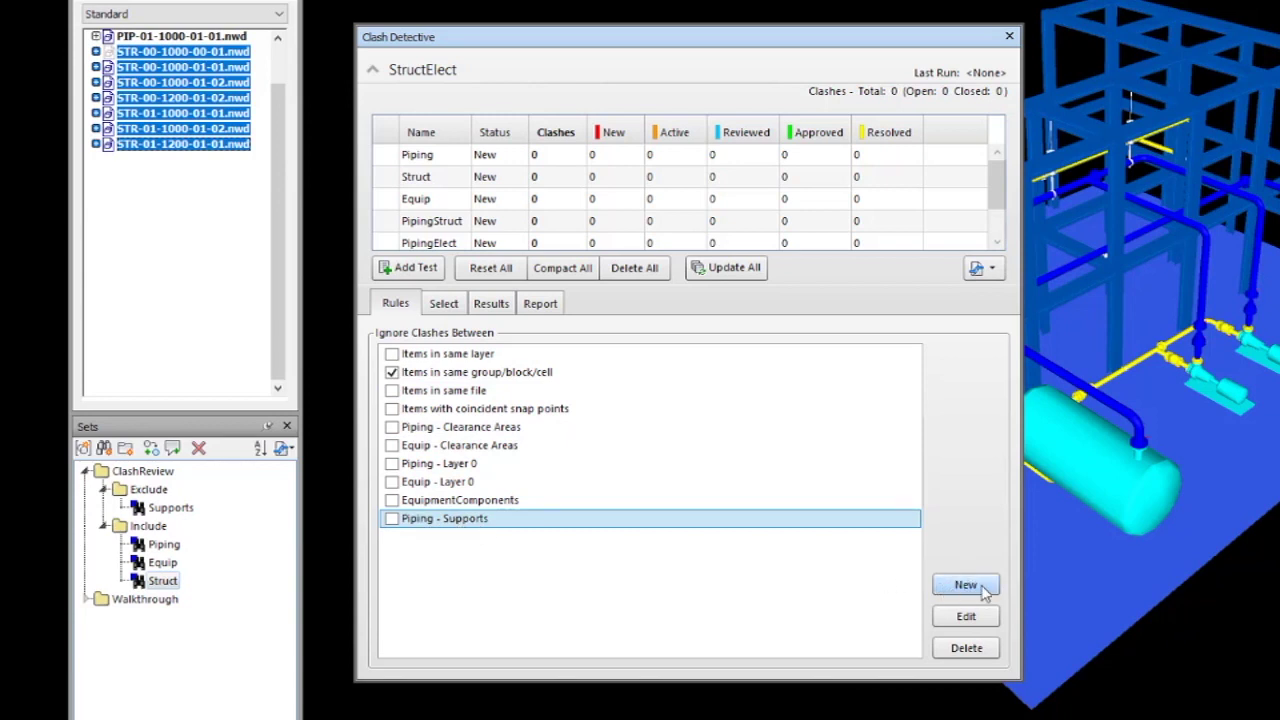
left_click(966, 584)
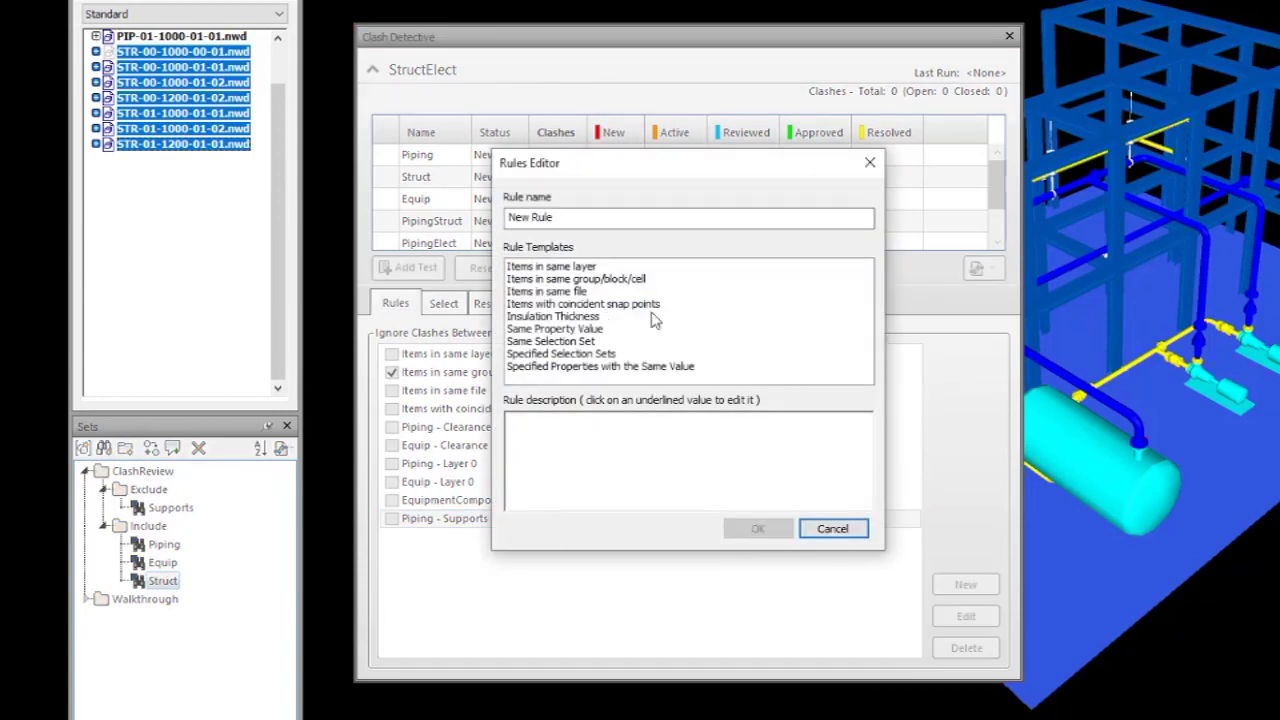
left_click(830, 530)
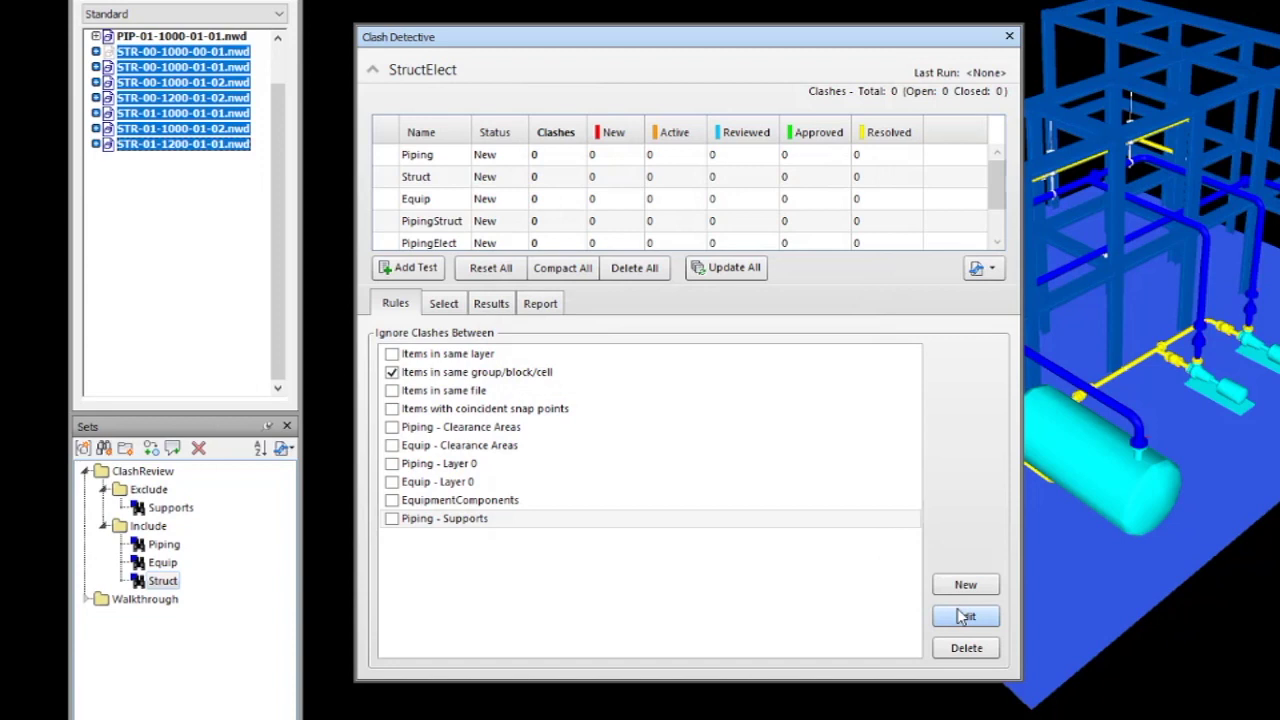
- Examine the Piping - Supports rule's name, Specified Selection Sets template and the two selection sets in its description
left_click(680, 519)
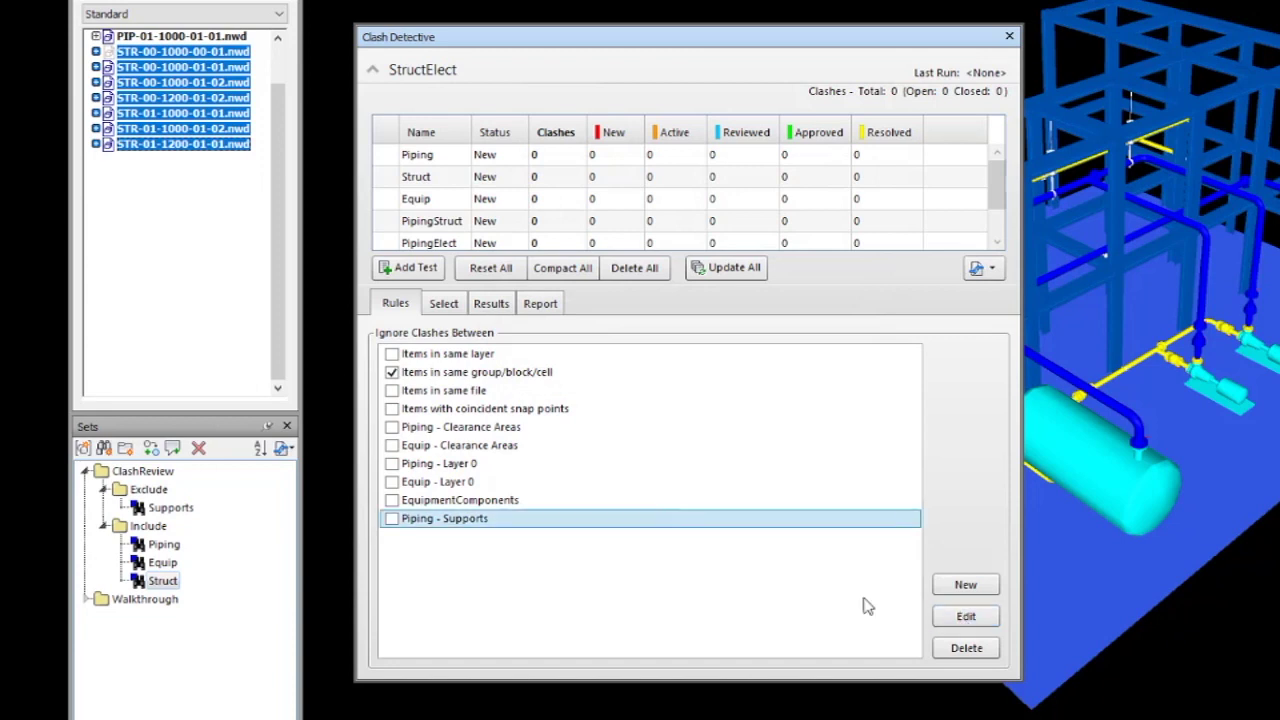
left_click(963, 617)
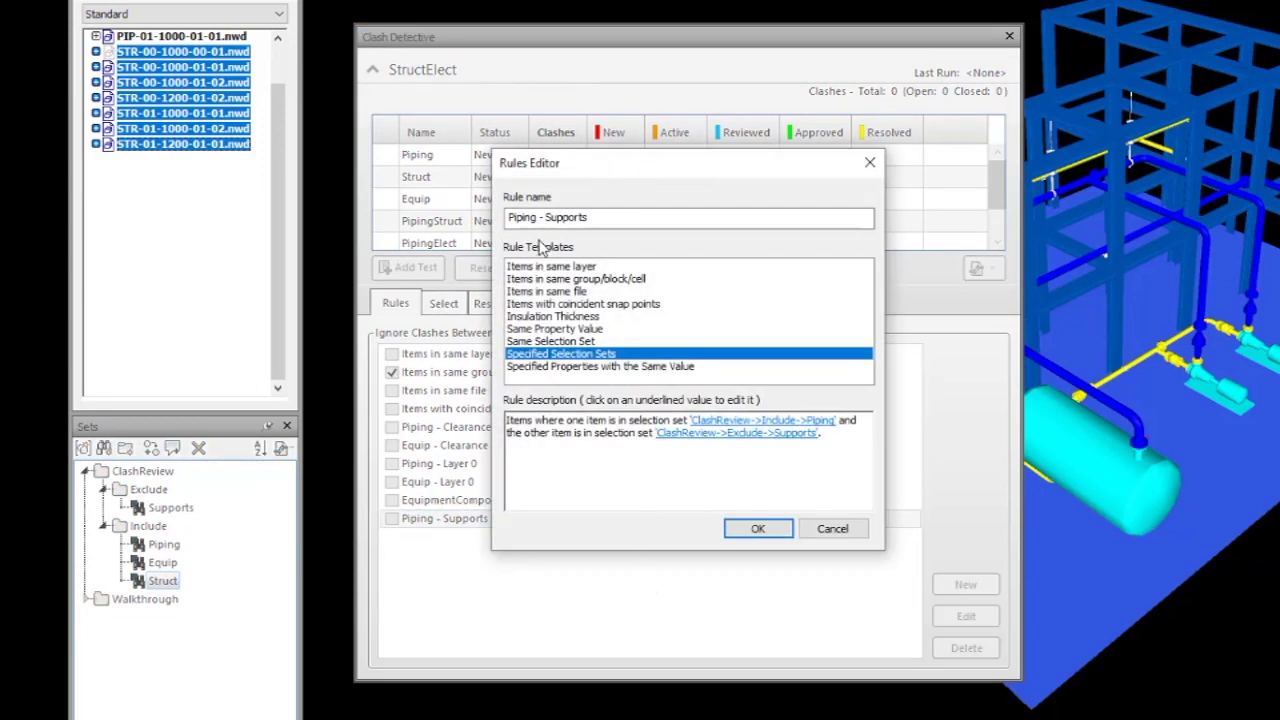
left_click_drag(600, 218, 511, 208)
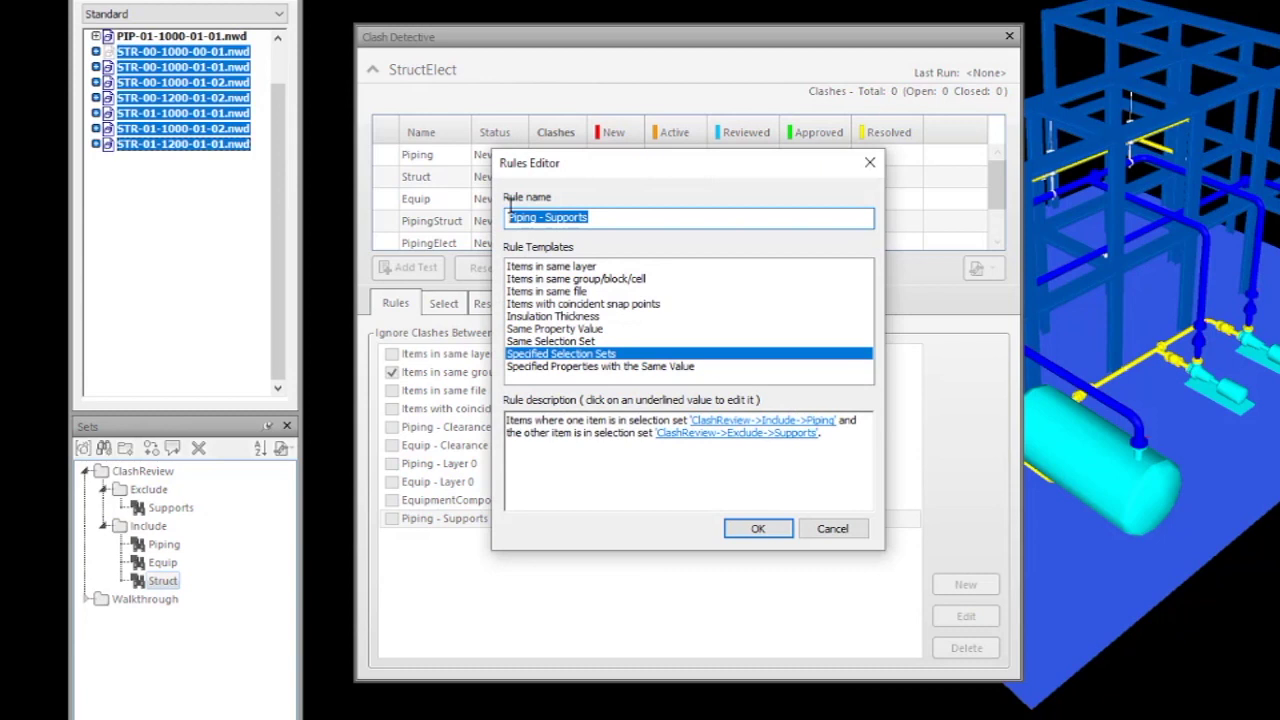
left_click(528, 357)
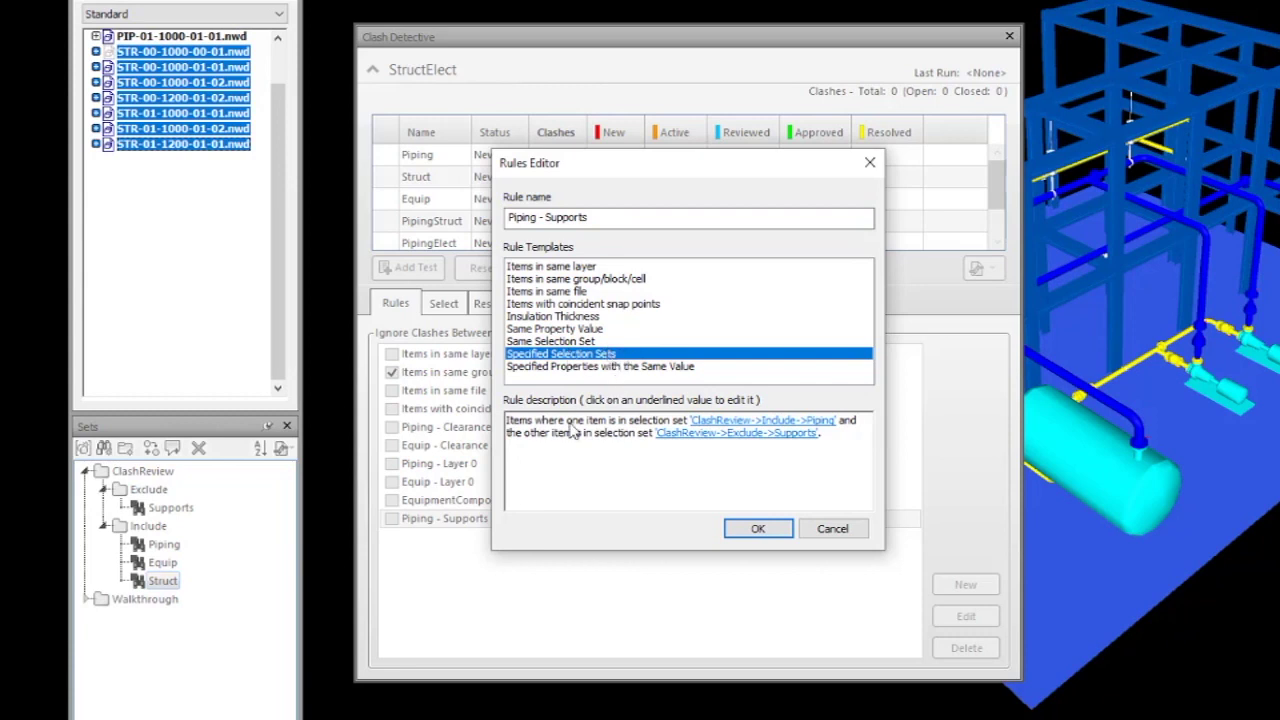
left_click(830, 428)
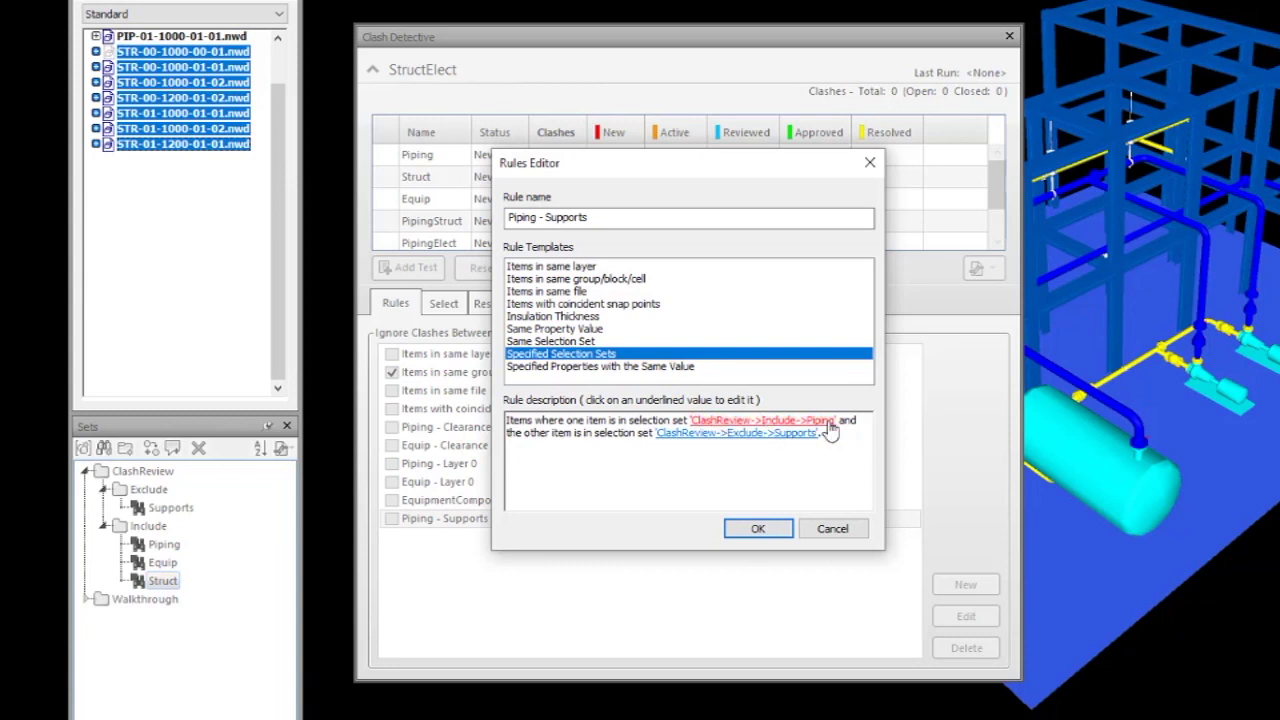
left_click(695, 433)
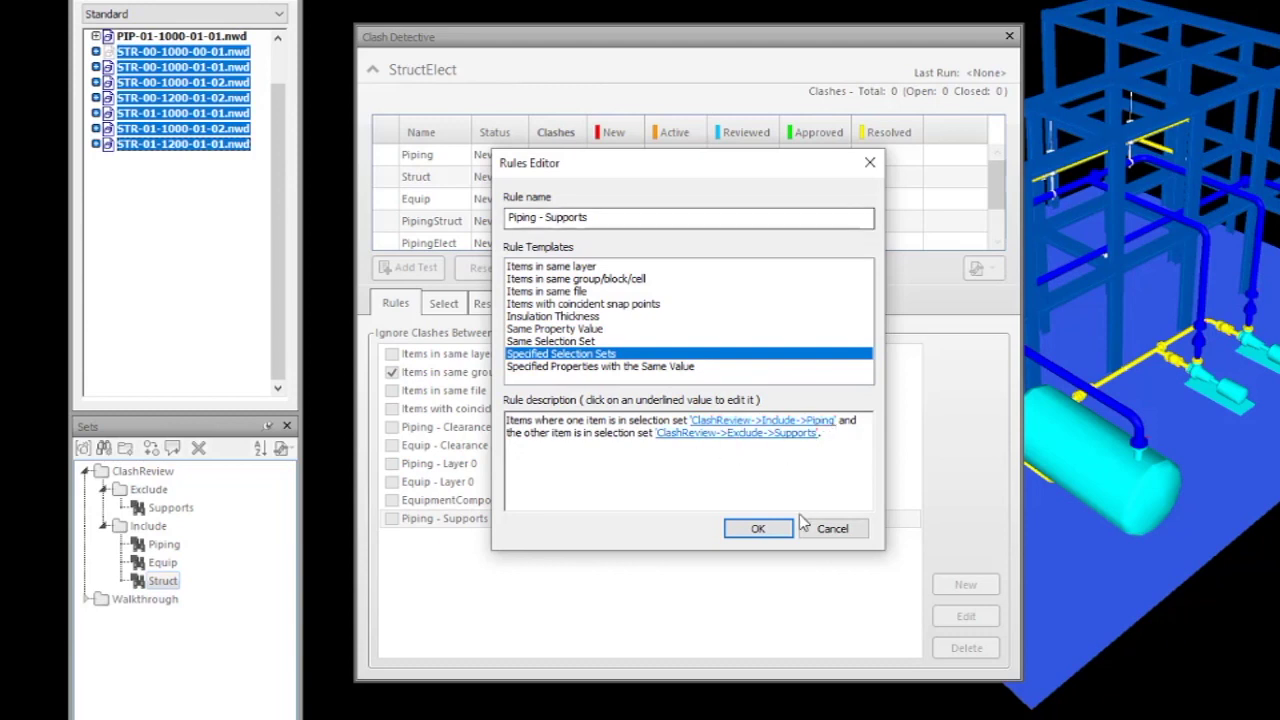
left_click(757, 528)
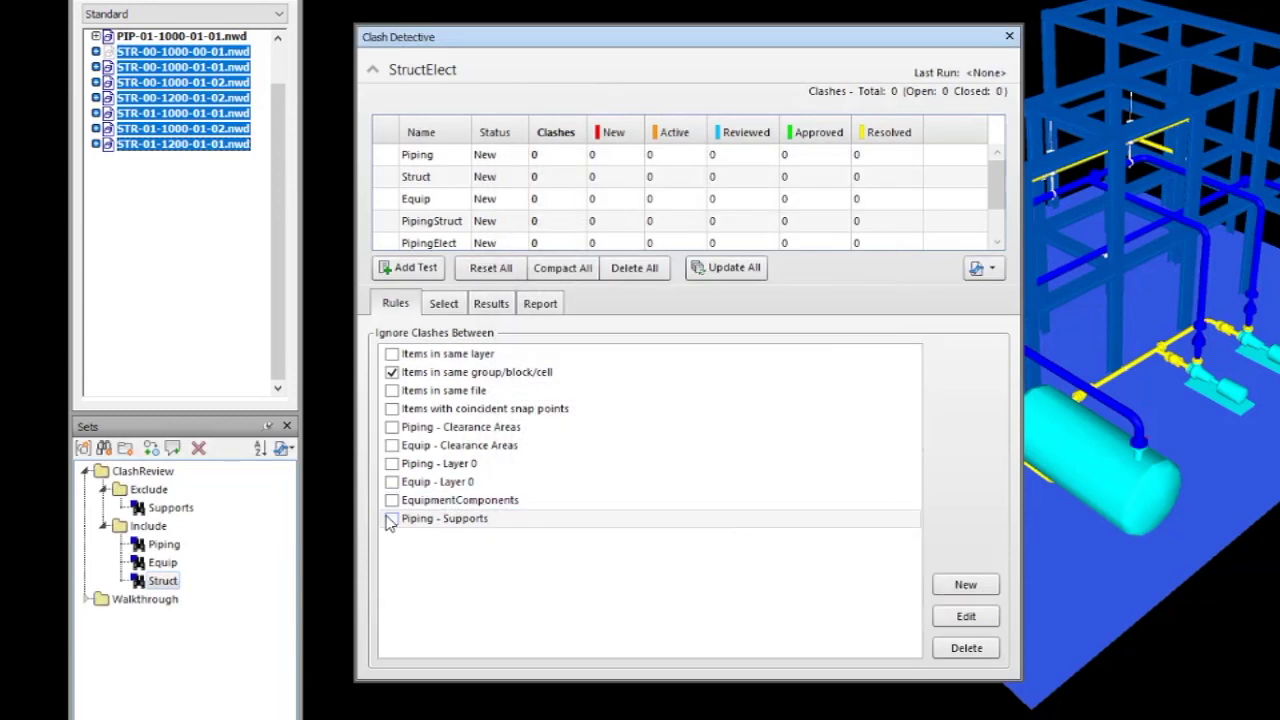
- Run the Piping clash test with the Piping - Supports ignore rule enabled and the ClashReview > Include > Piping set as Selection A
left_click(395, 162)
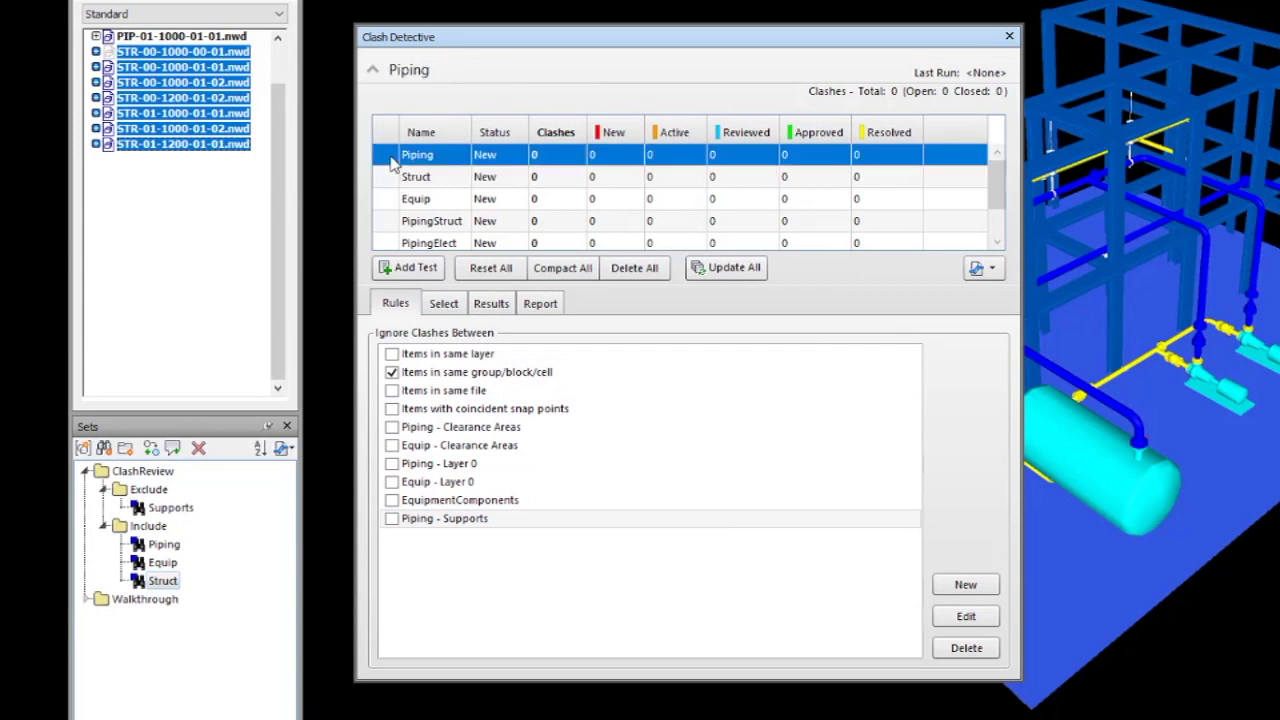
left_click(391, 518)
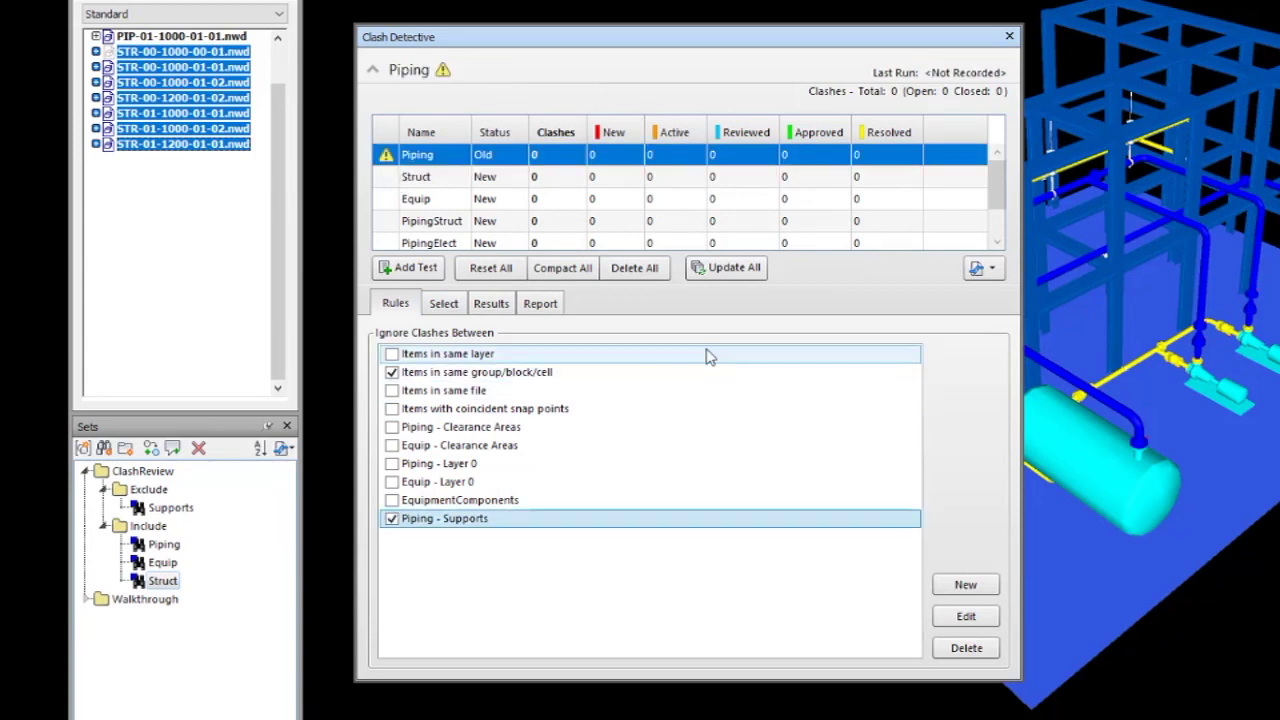
left_click(444, 304)
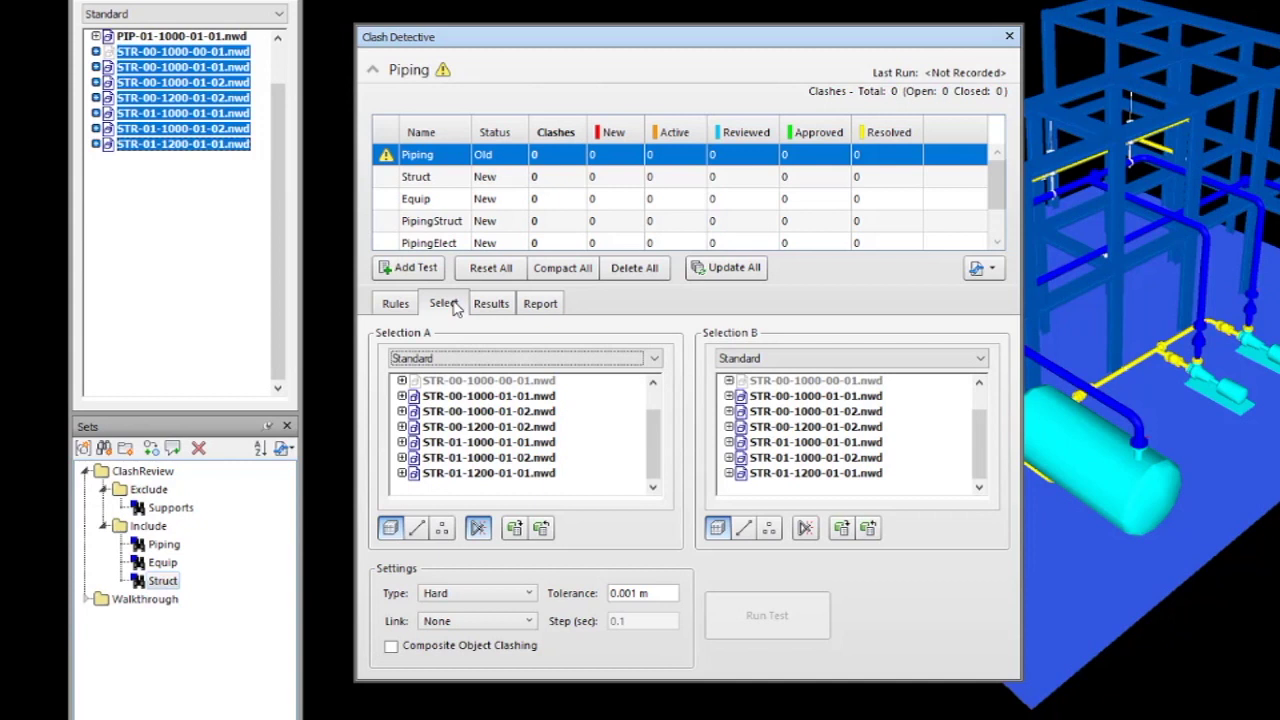
left_click(465, 360)
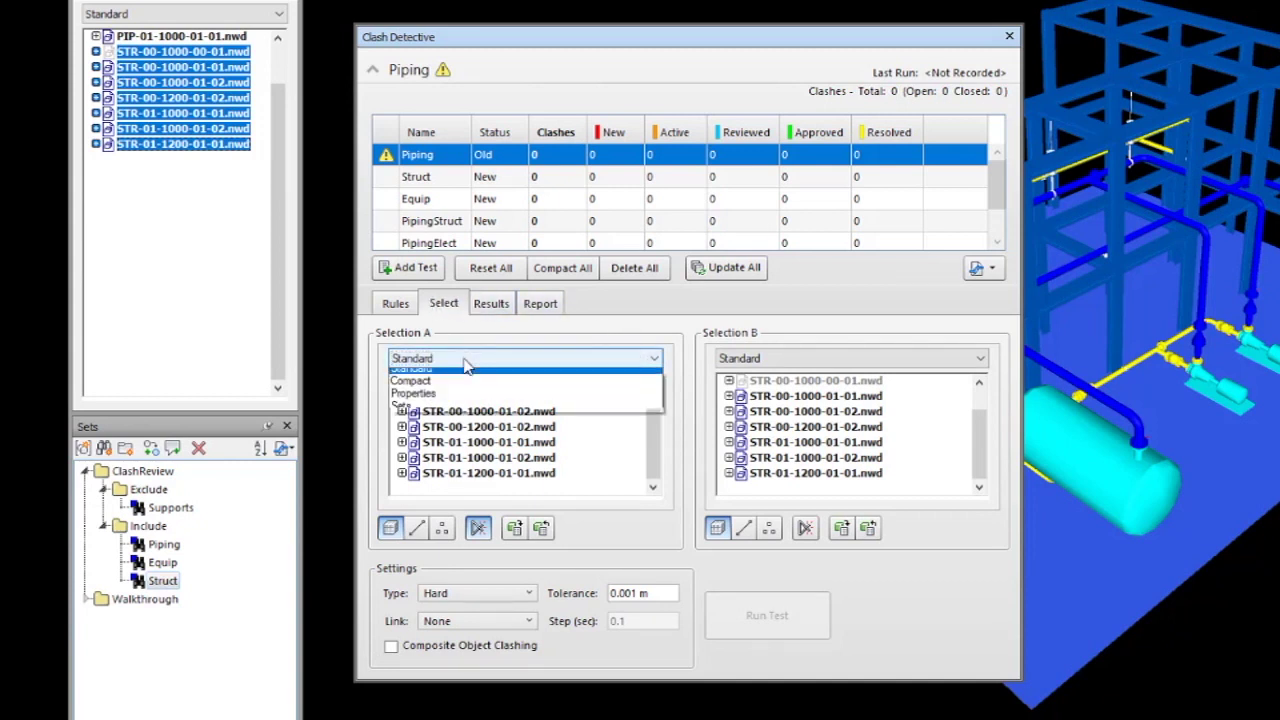
left_click(400, 414)
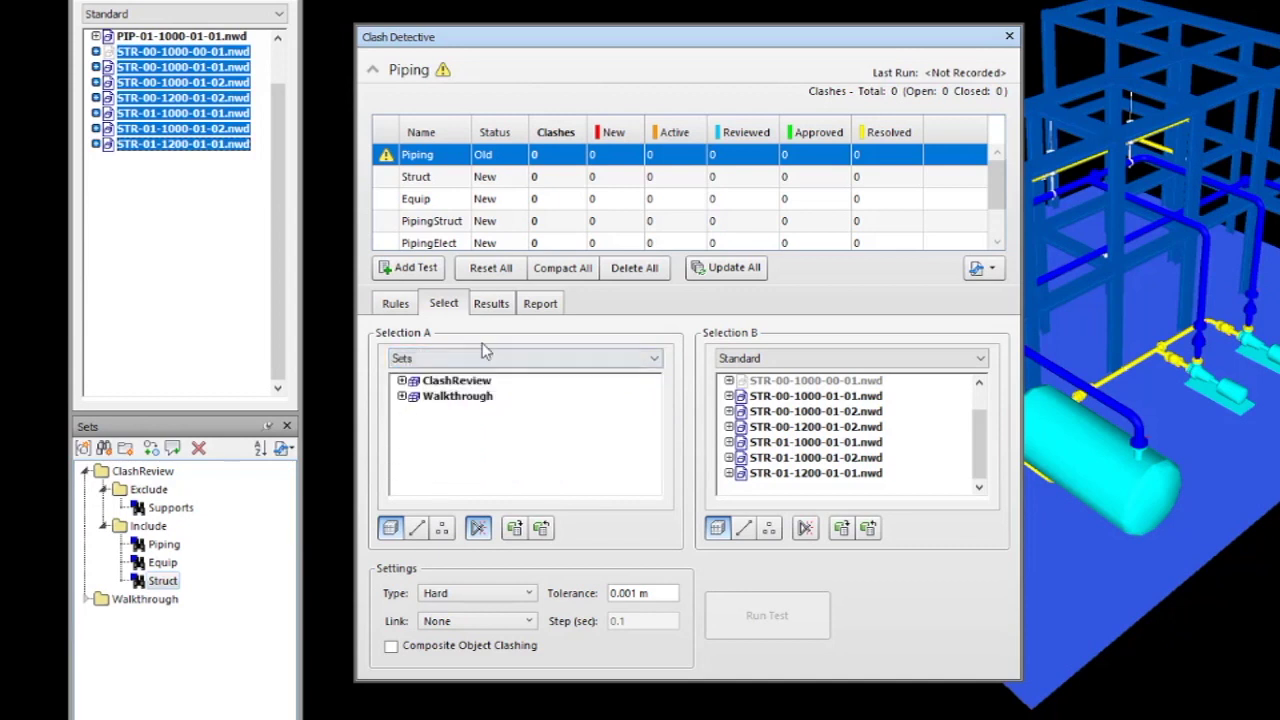
left_click(401, 381)
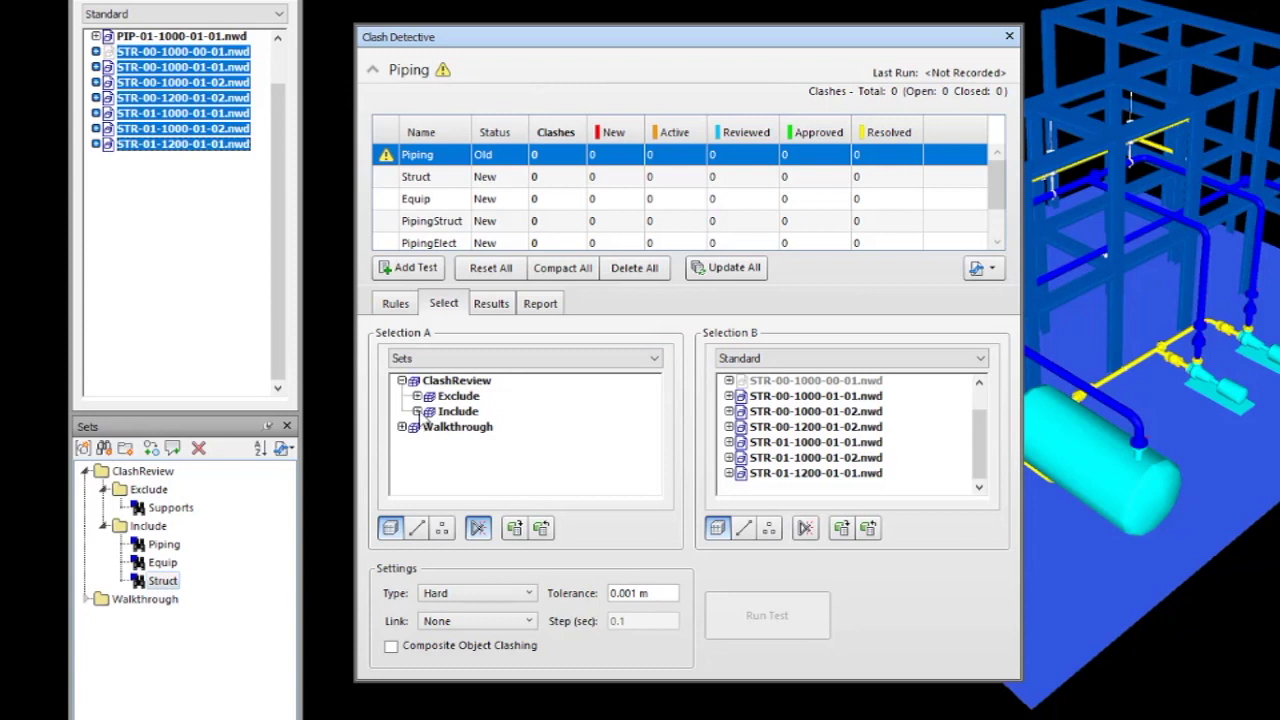
left_click(417, 412)
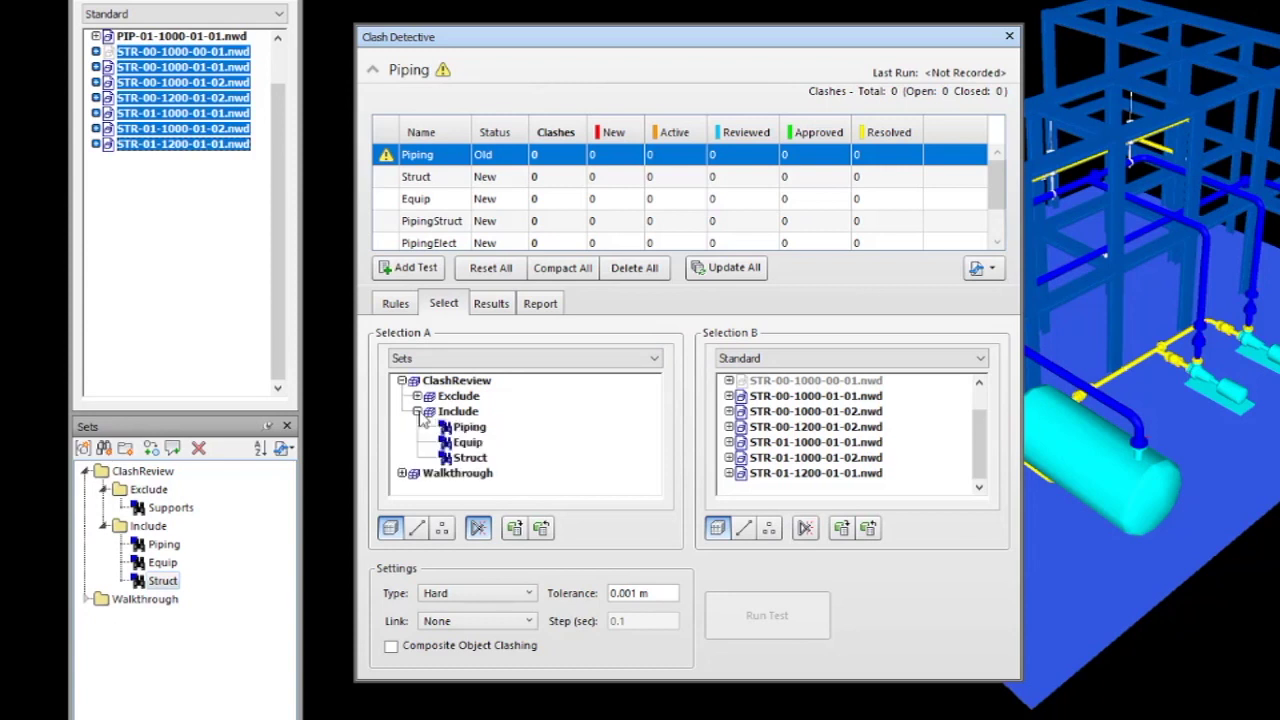
left_click(468, 427)
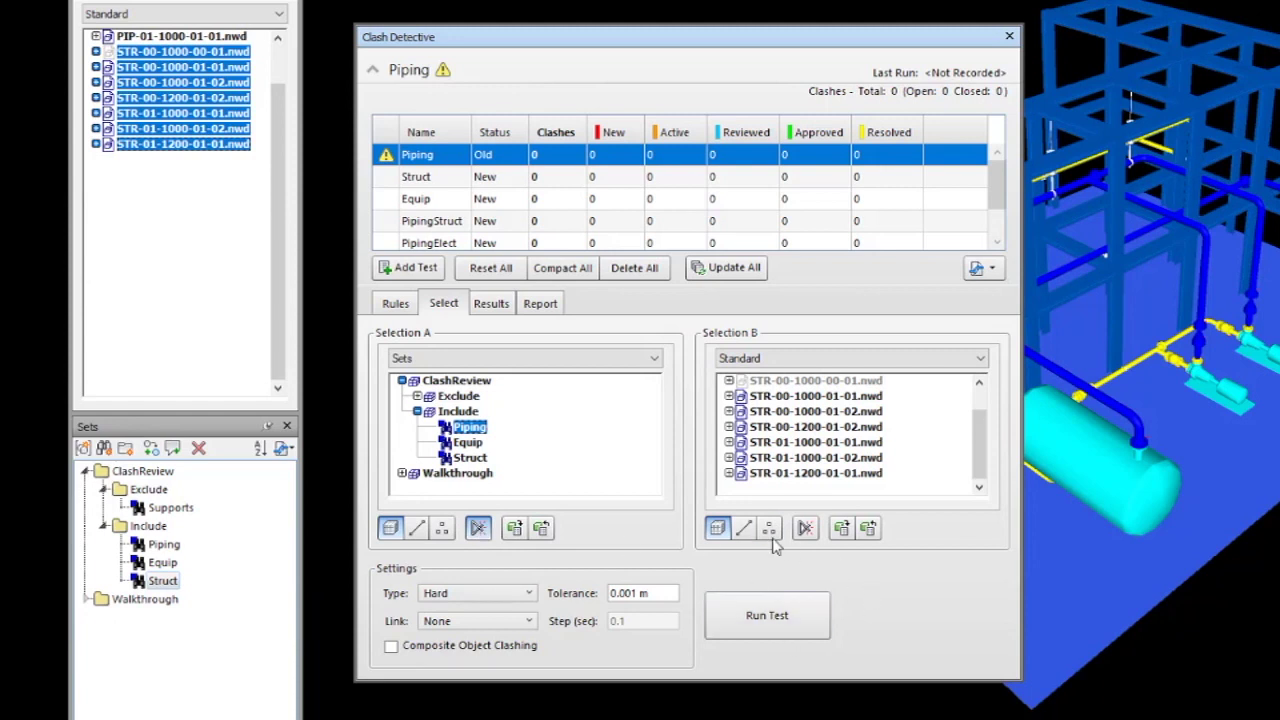
left_click(776, 600)
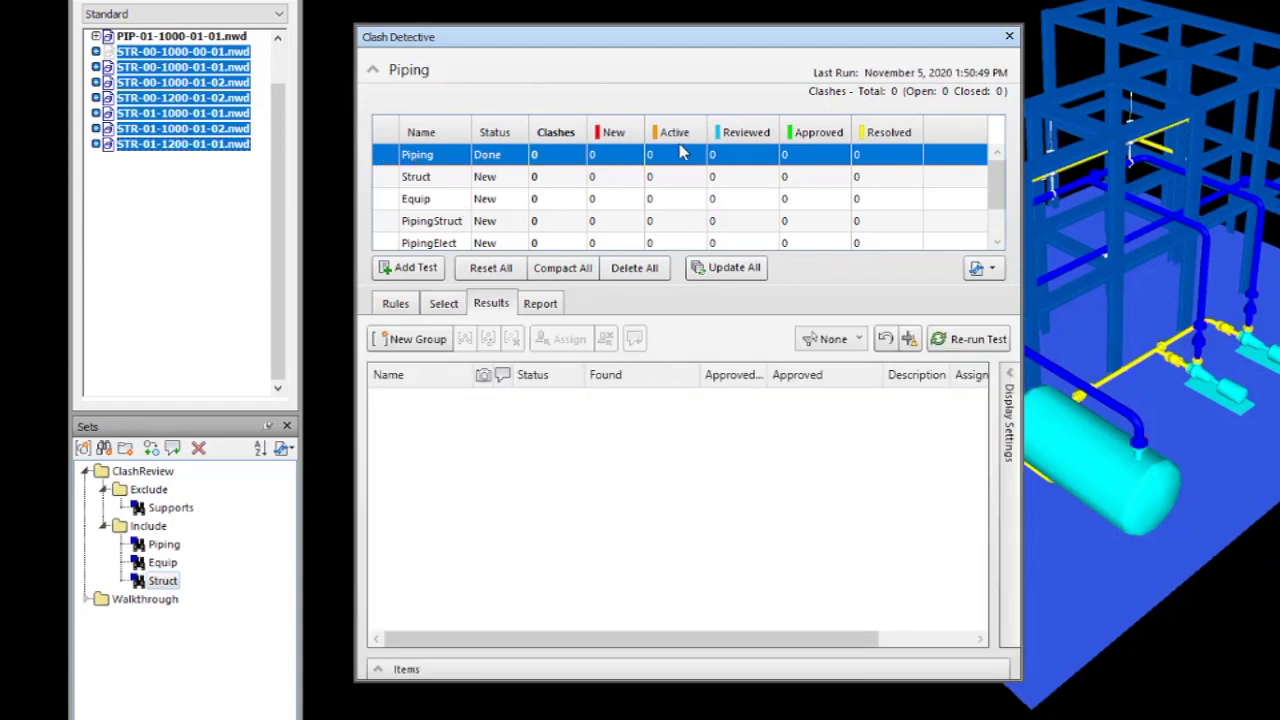
- Disable the Piping - Supports ignore rule for the Piping test and run the test again
left_click(388, 305)
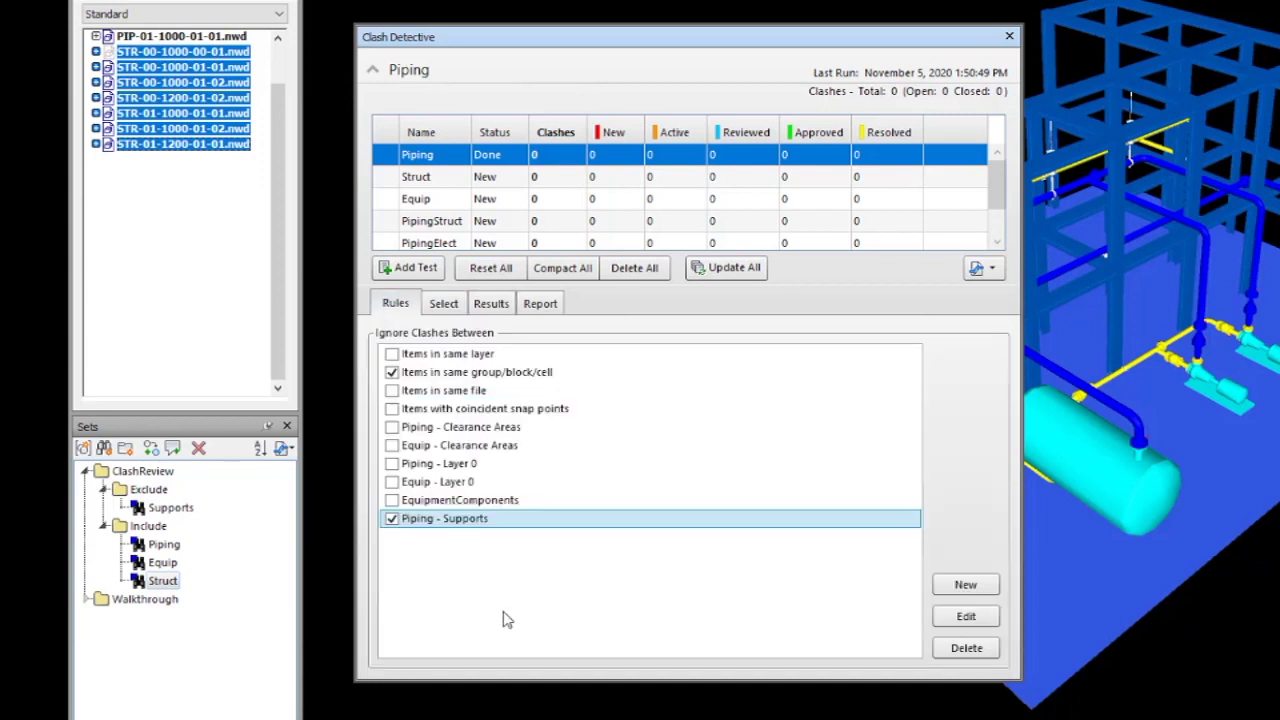
left_click(391, 519)
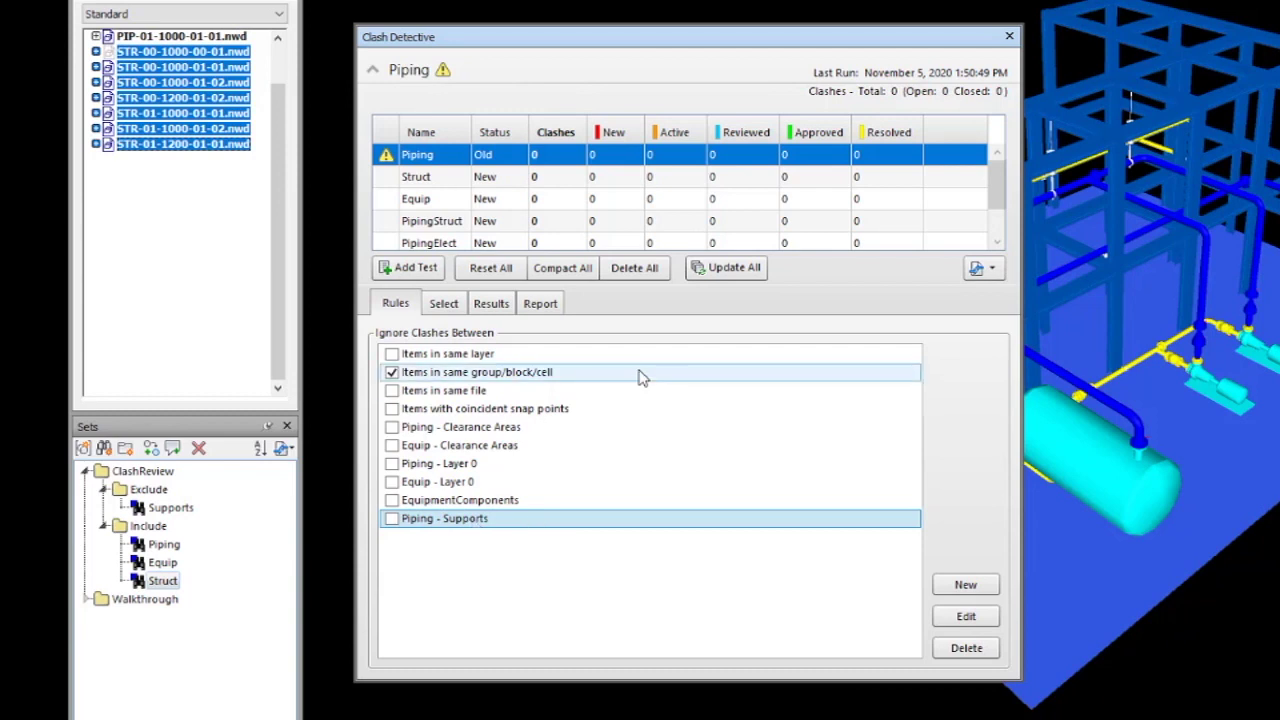
left_click(444, 305)
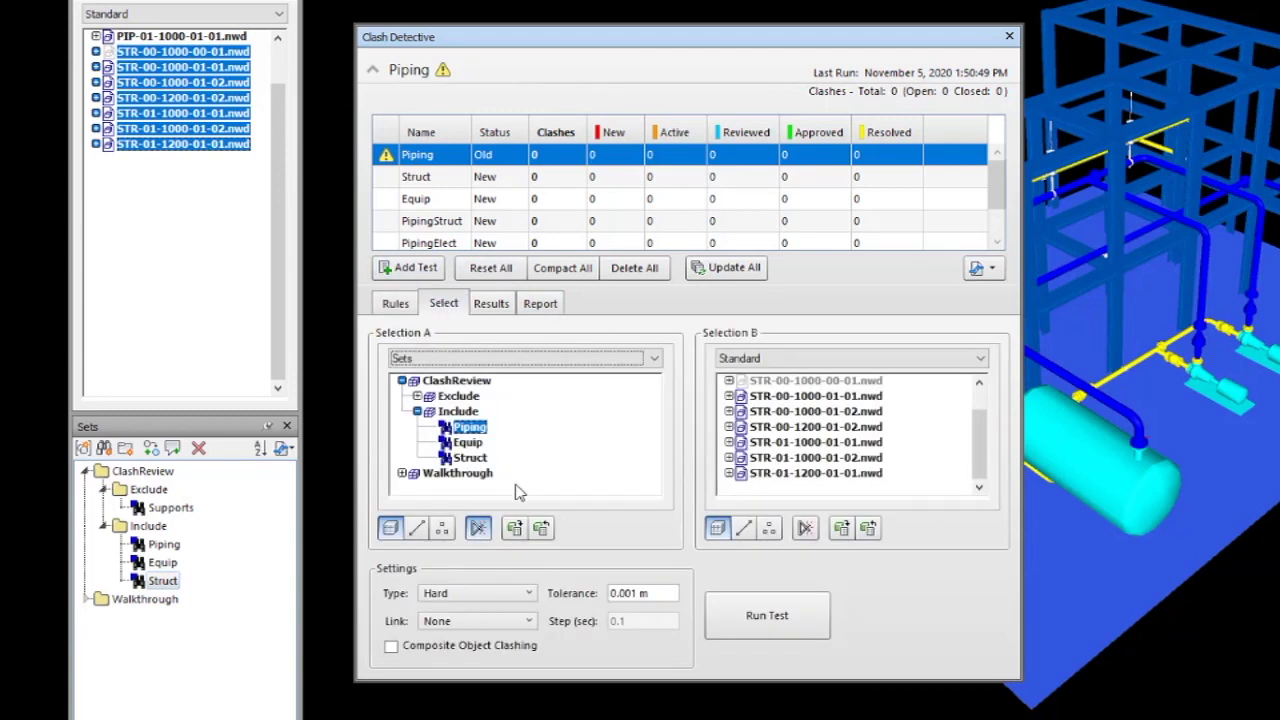
left_click(767, 616)
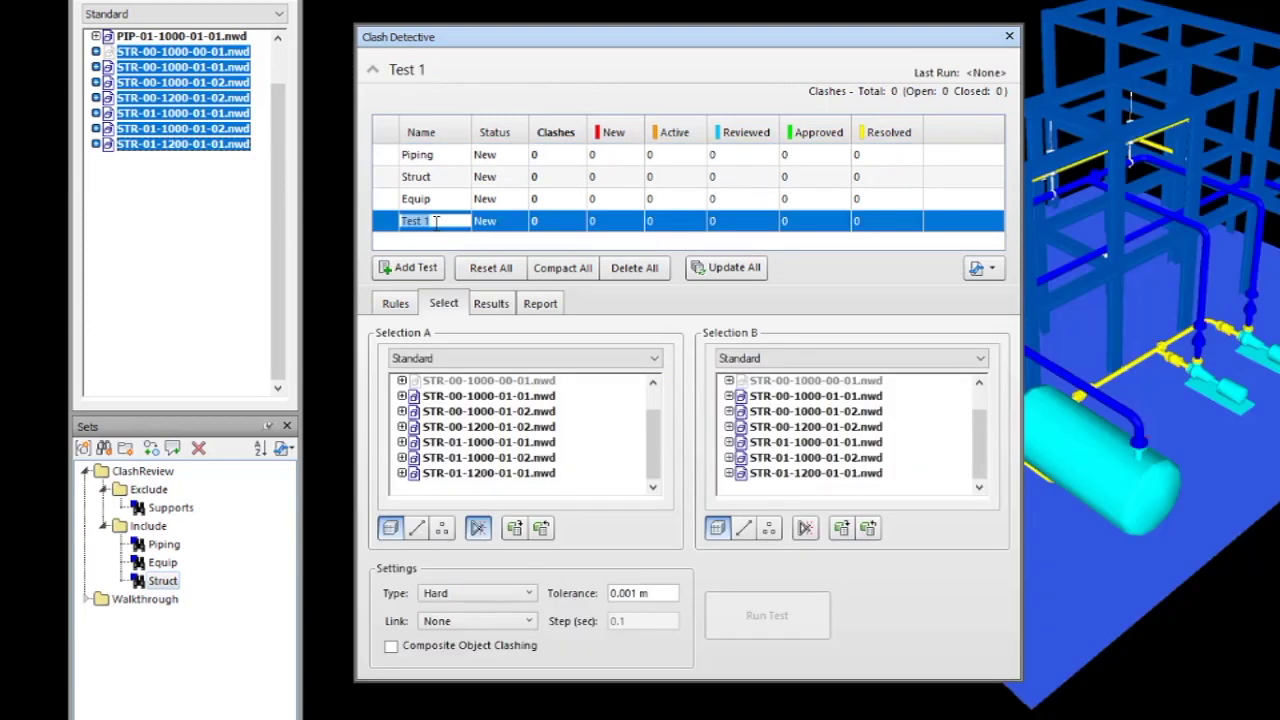
- Name the new clash test PipingElect and add another clash test named StructElect
type("PipingElect")
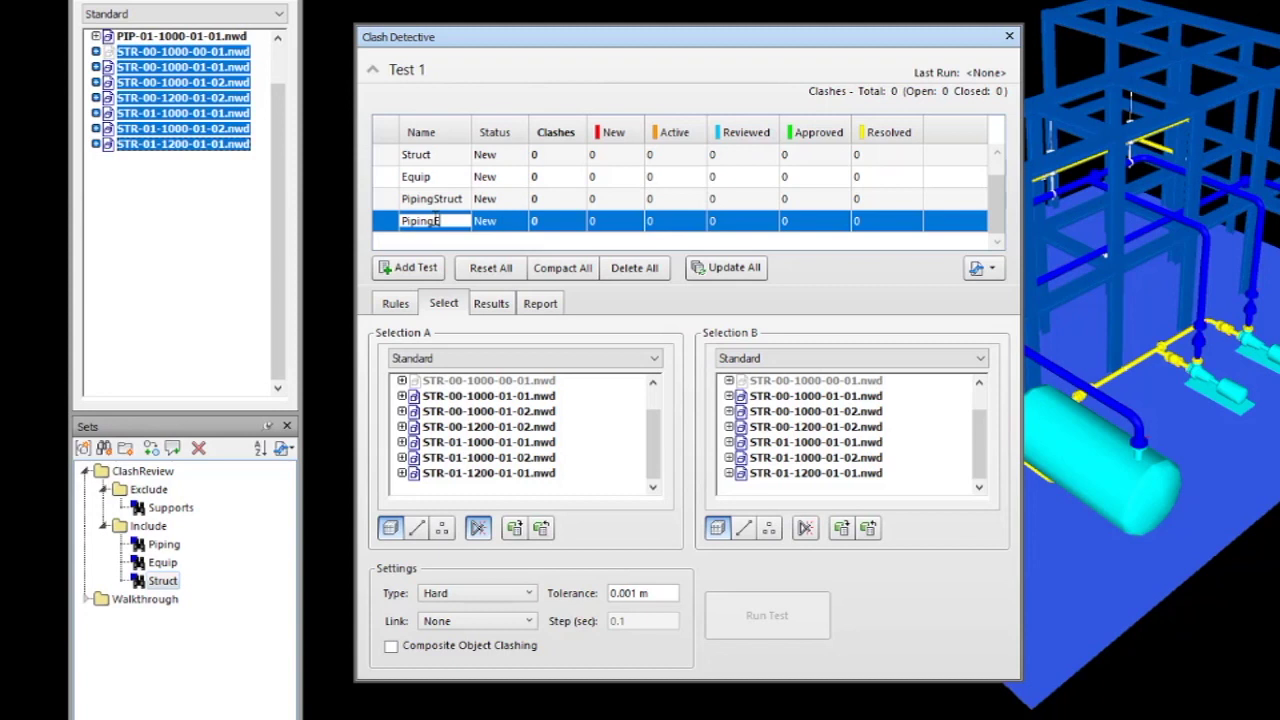
key("Return")
left_click(409, 268)
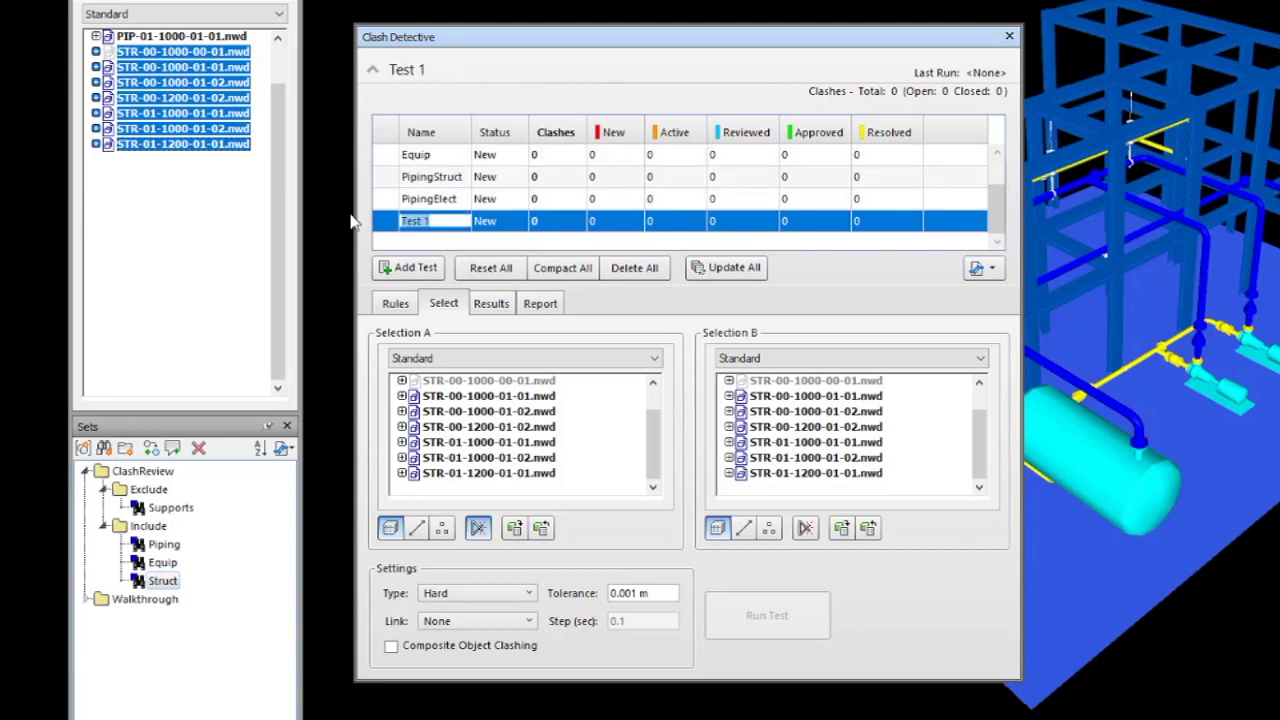
type("StructElect")
key("Return")
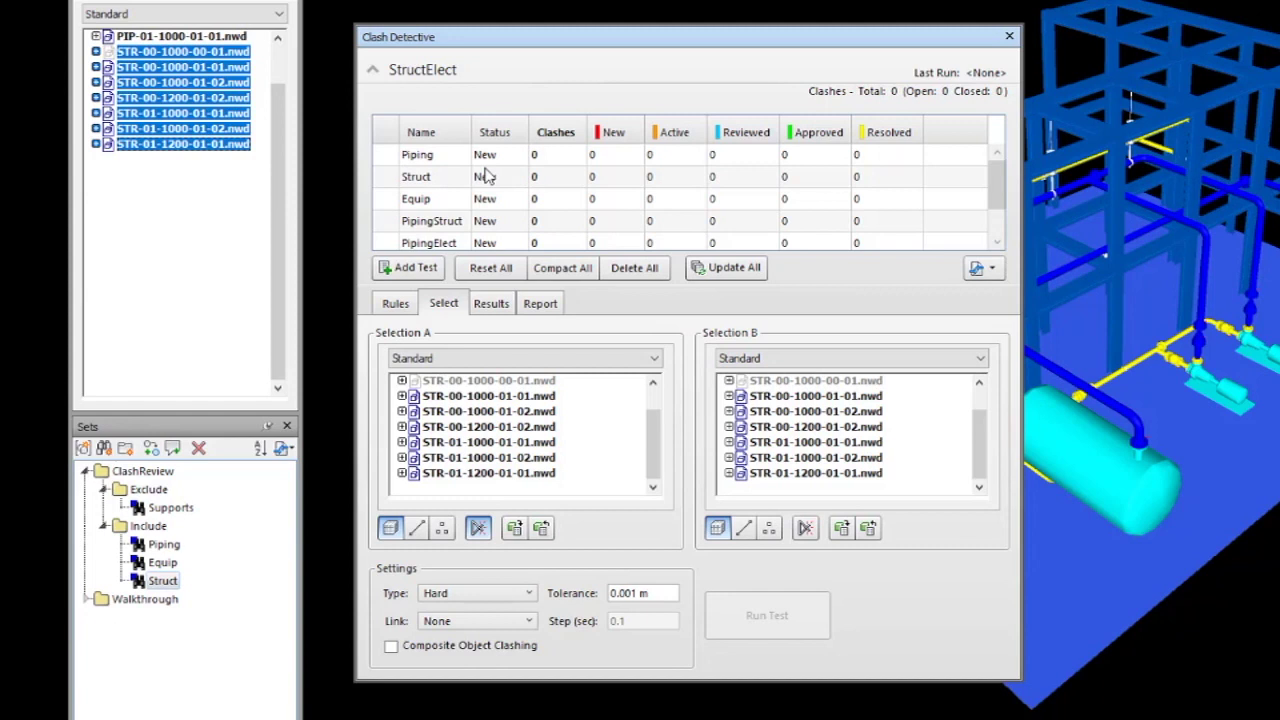
- Show the clash ignore rules and examine the templates available for a new rule without creating one
left_click(392, 304)
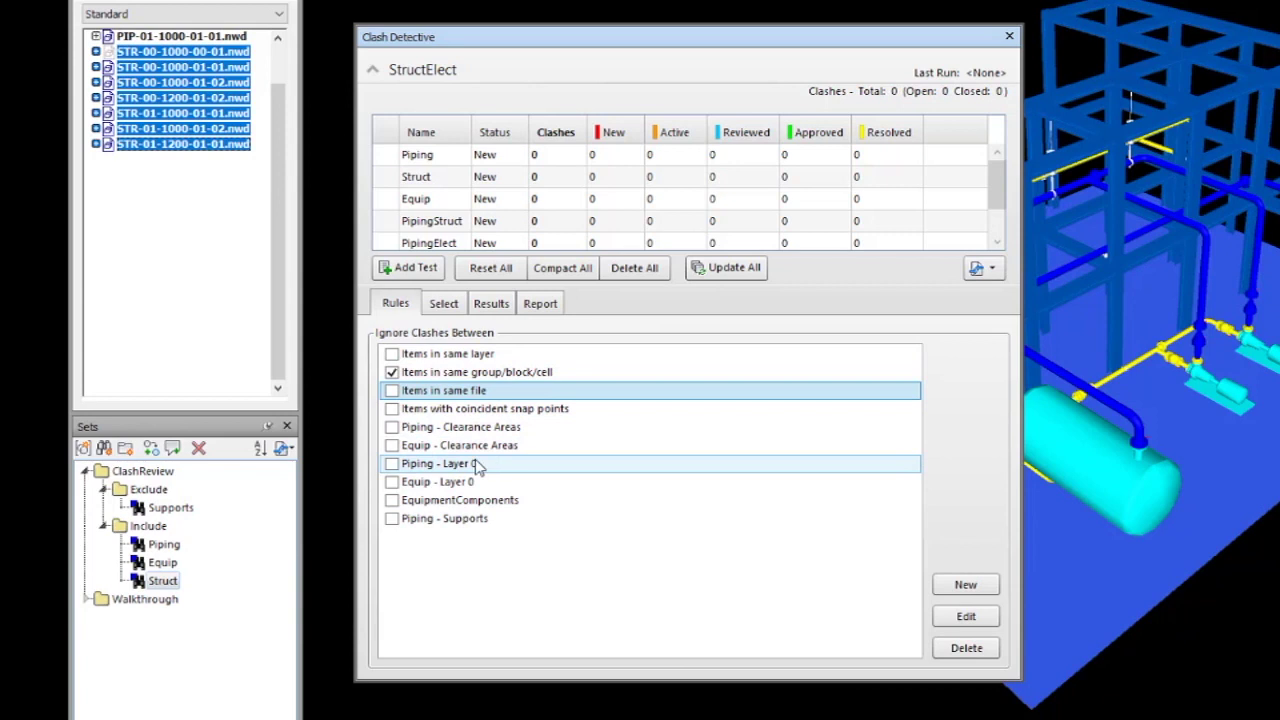
left_click(444, 520)
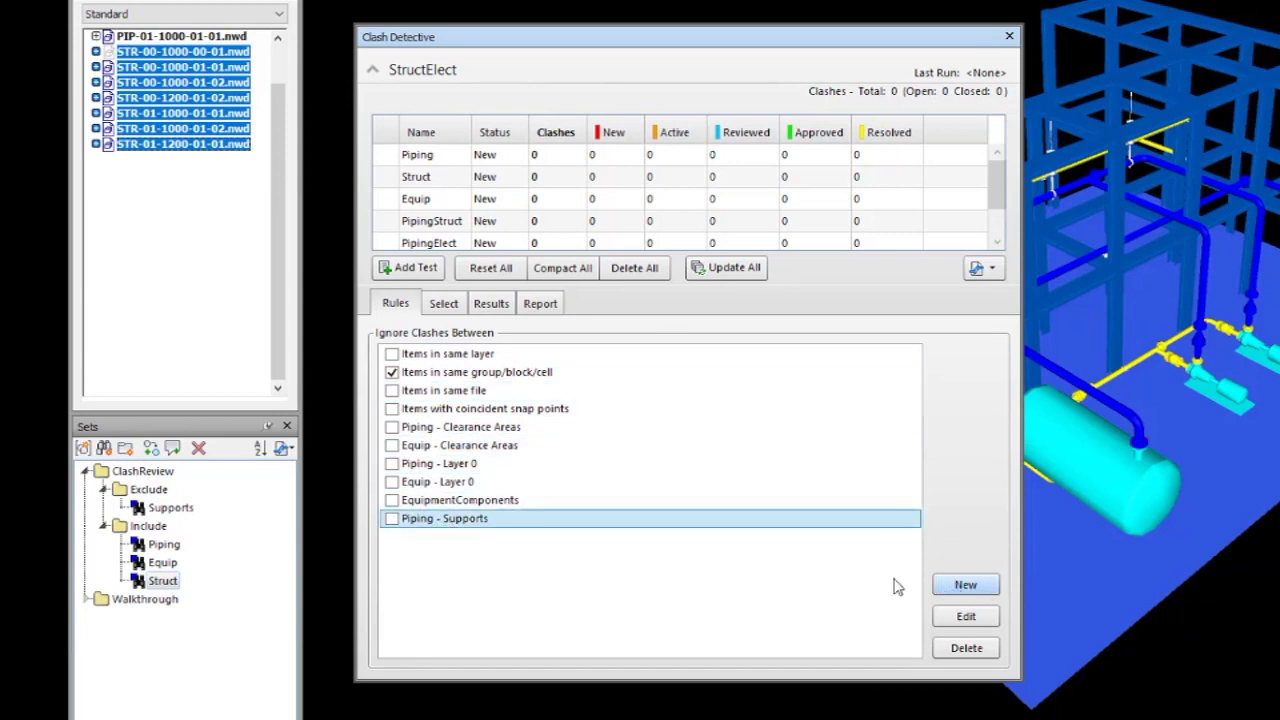
left_click(964, 585)
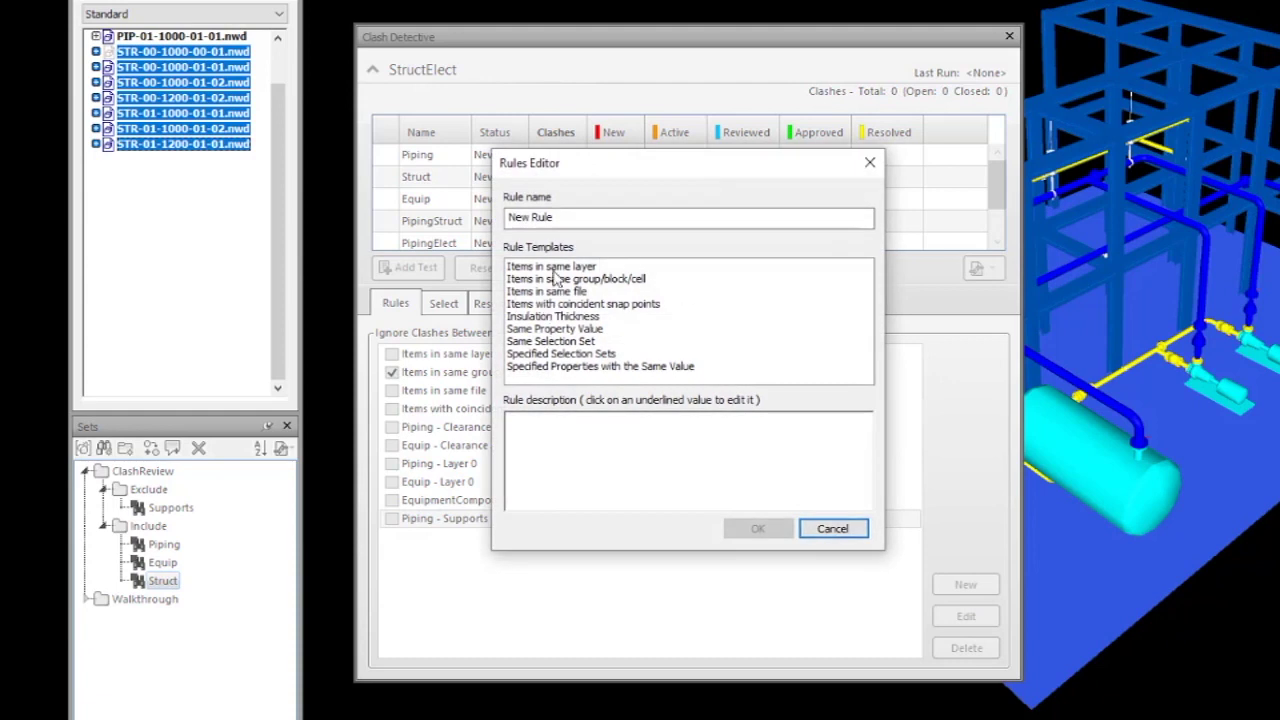
left_click(832, 529)
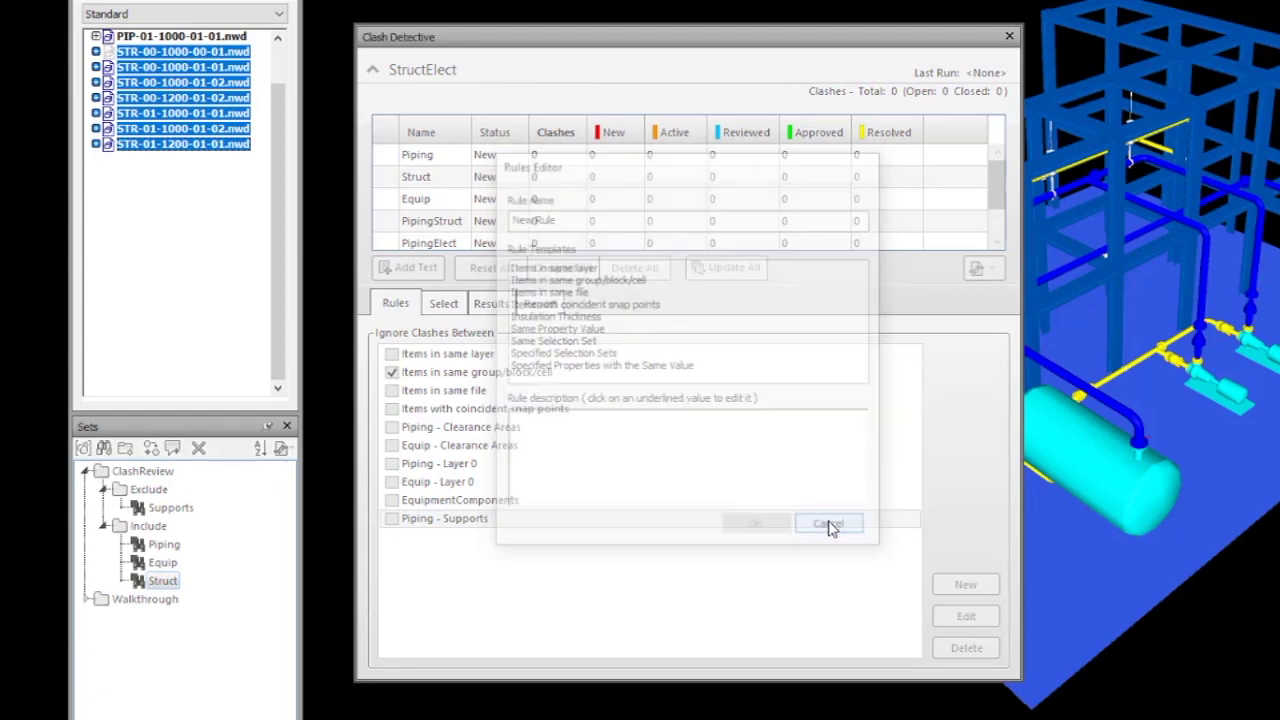
- Examine the Piping - Supports rule's name, its Specified Selection Sets template and the selection sets in its description
left_click(684, 519)
left_click(966, 617)
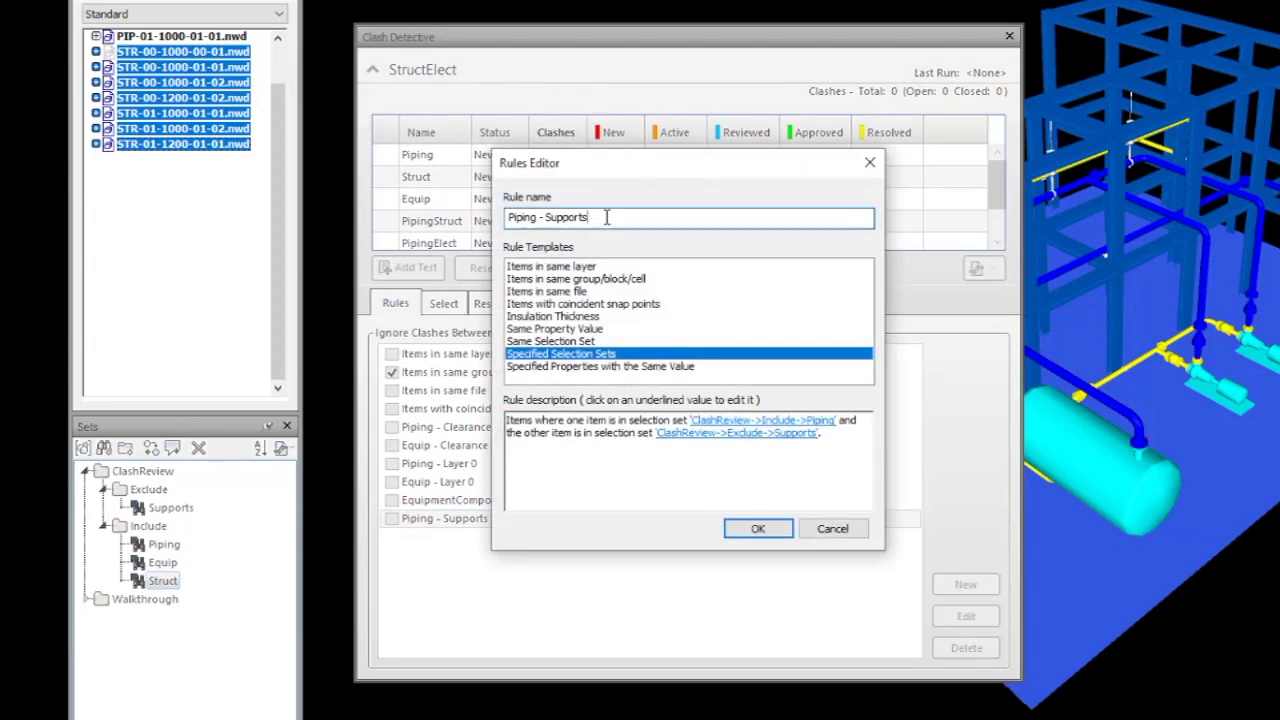
left_click_drag(605, 218, 509, 207)
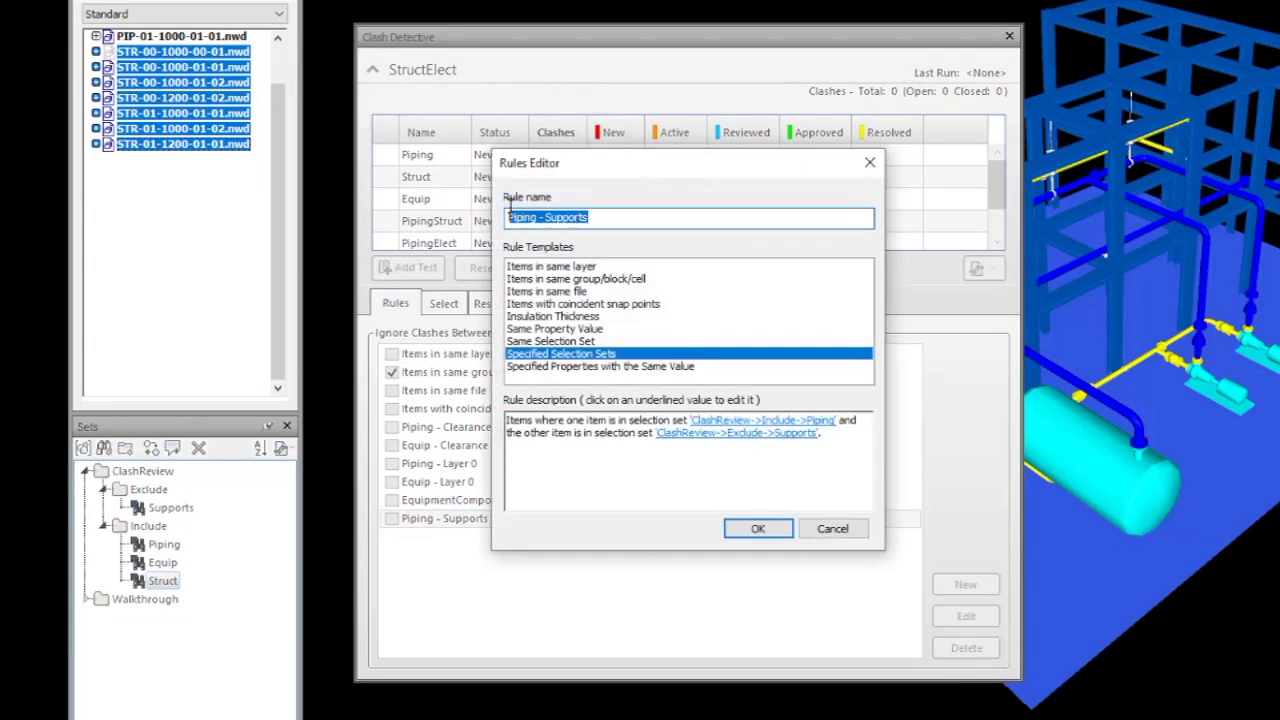
left_click(529, 357)
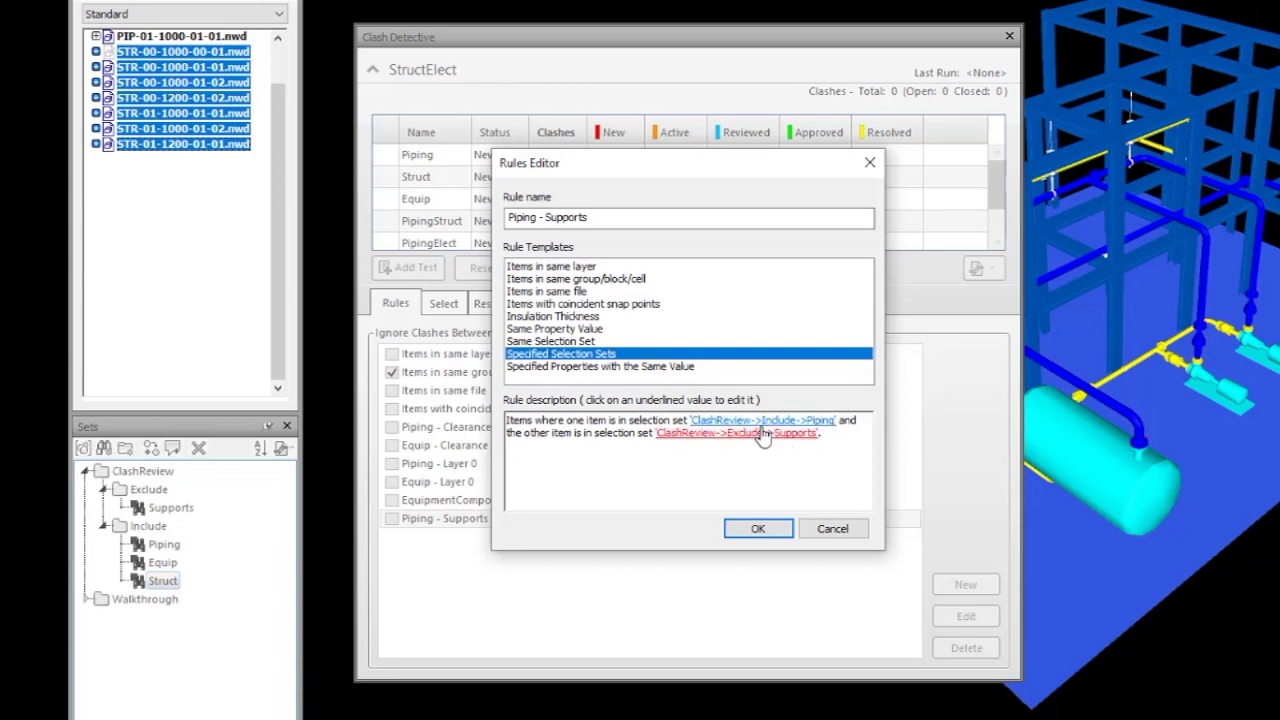
left_click(758, 530)
- Enable the Piping - Supports ignore rule for the Piping test and run it using the ClashReview > Include > Piping set as Selection A
left_click(392, 158)
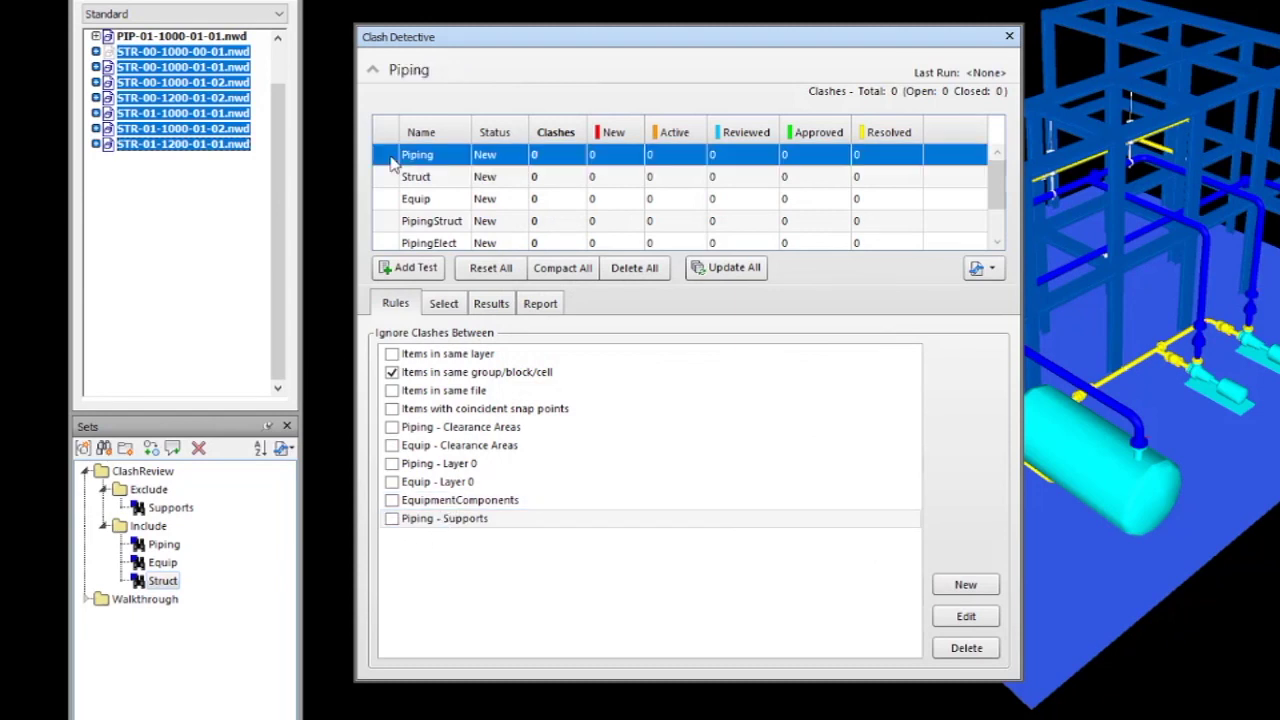
left_click(392, 519)
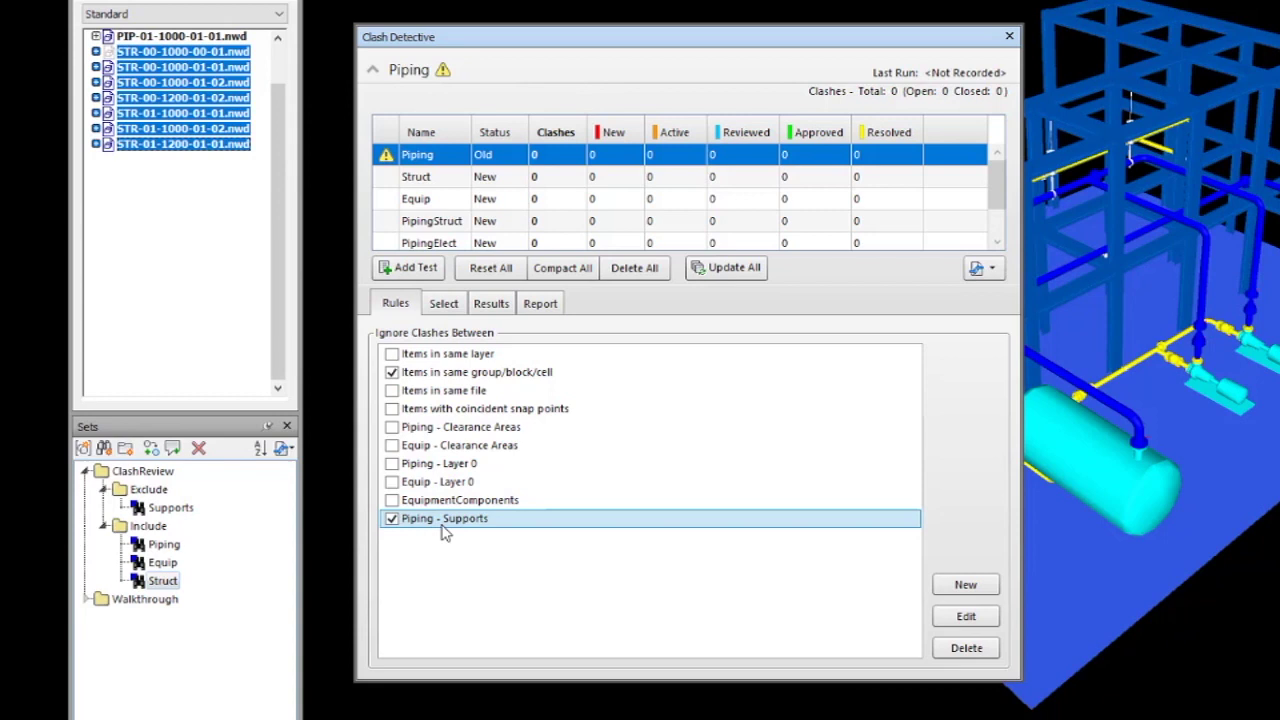
left_click(446, 304)
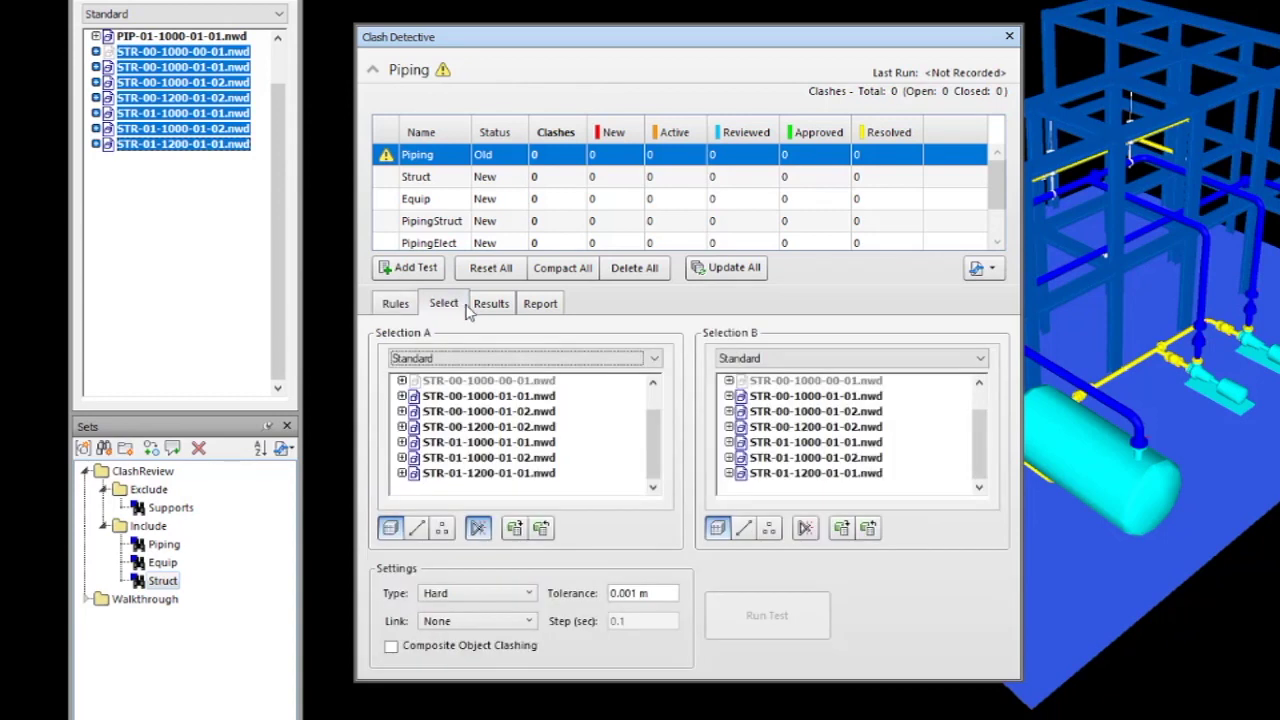
left_click(465, 362)
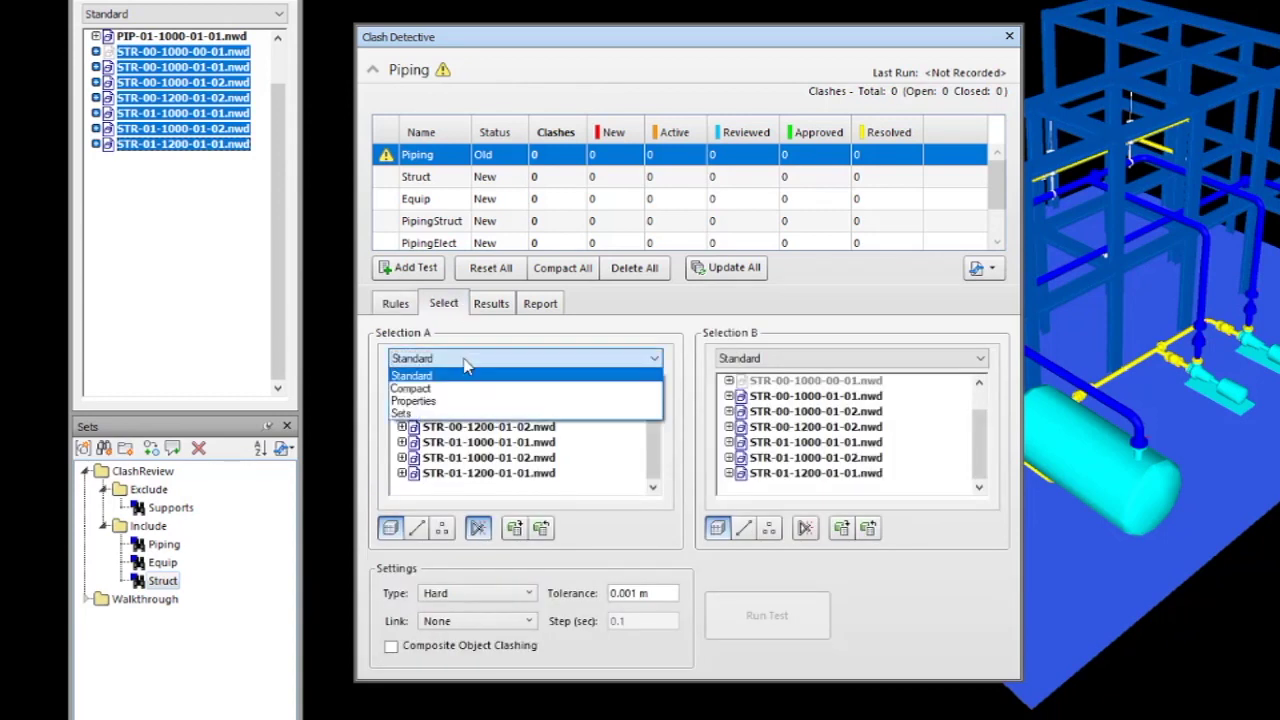
left_click(401, 413)
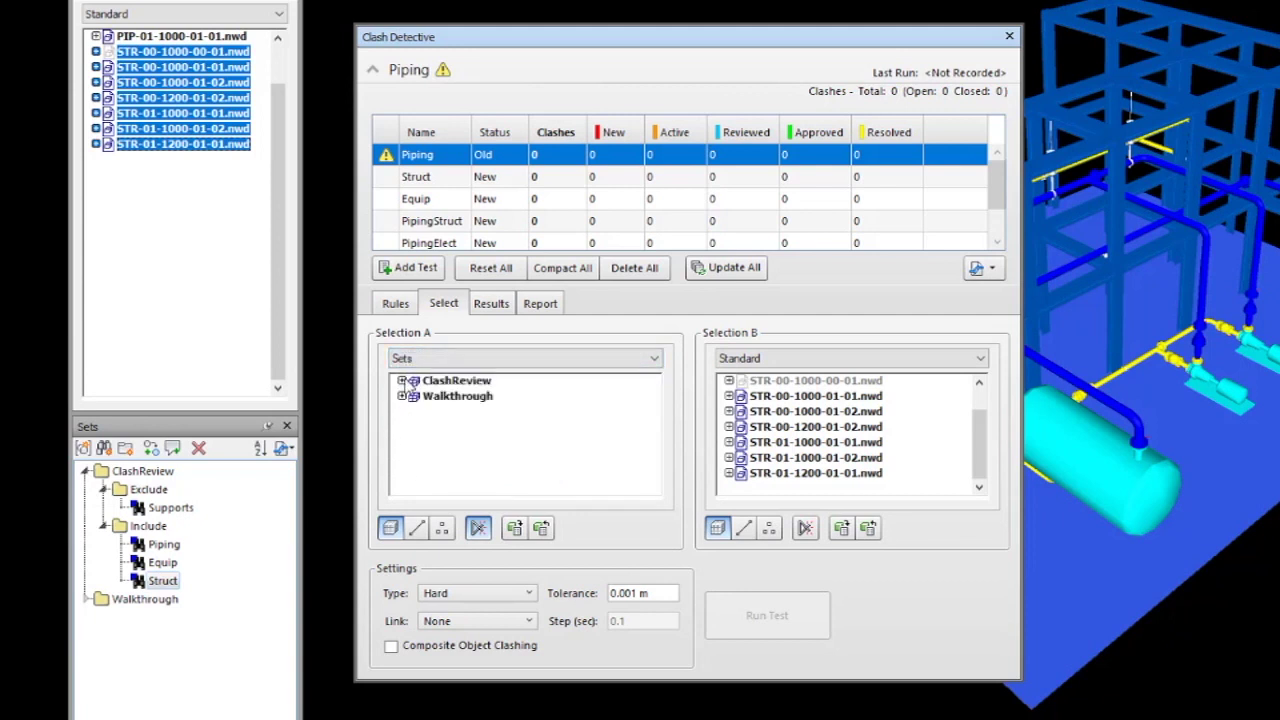
left_click(402, 381)
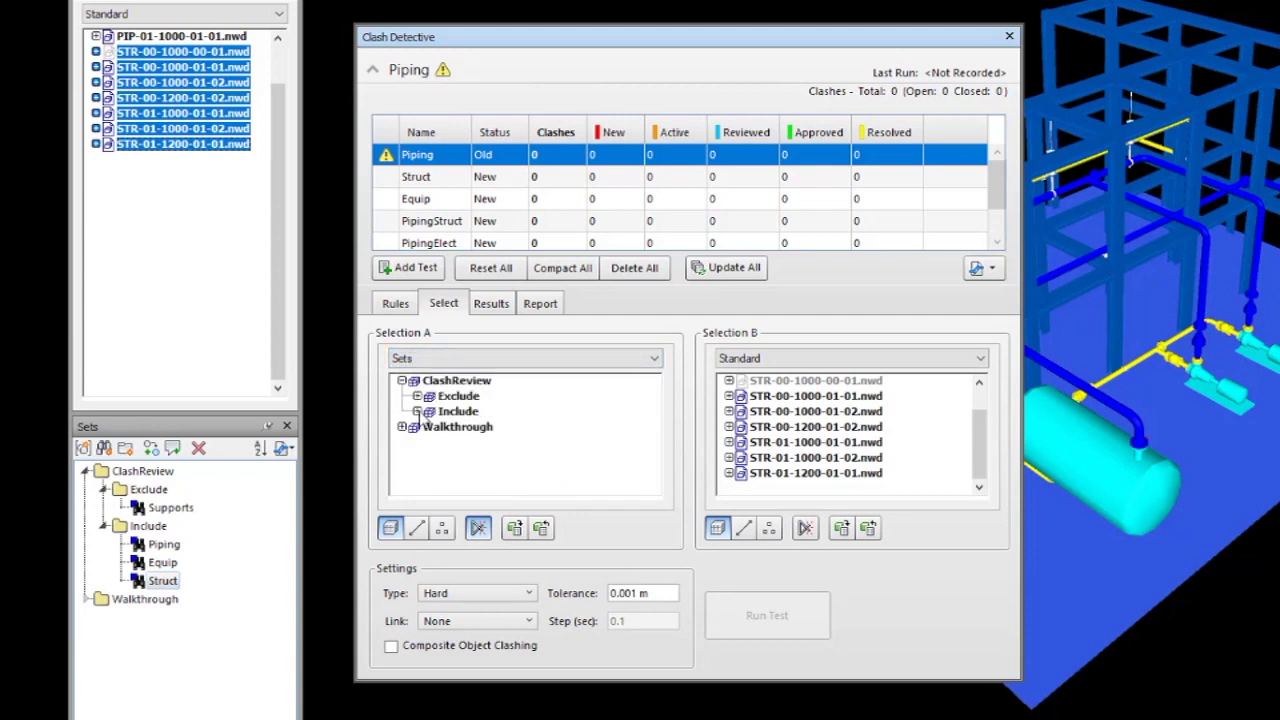
left_click(417, 412)
left_click(484, 429)
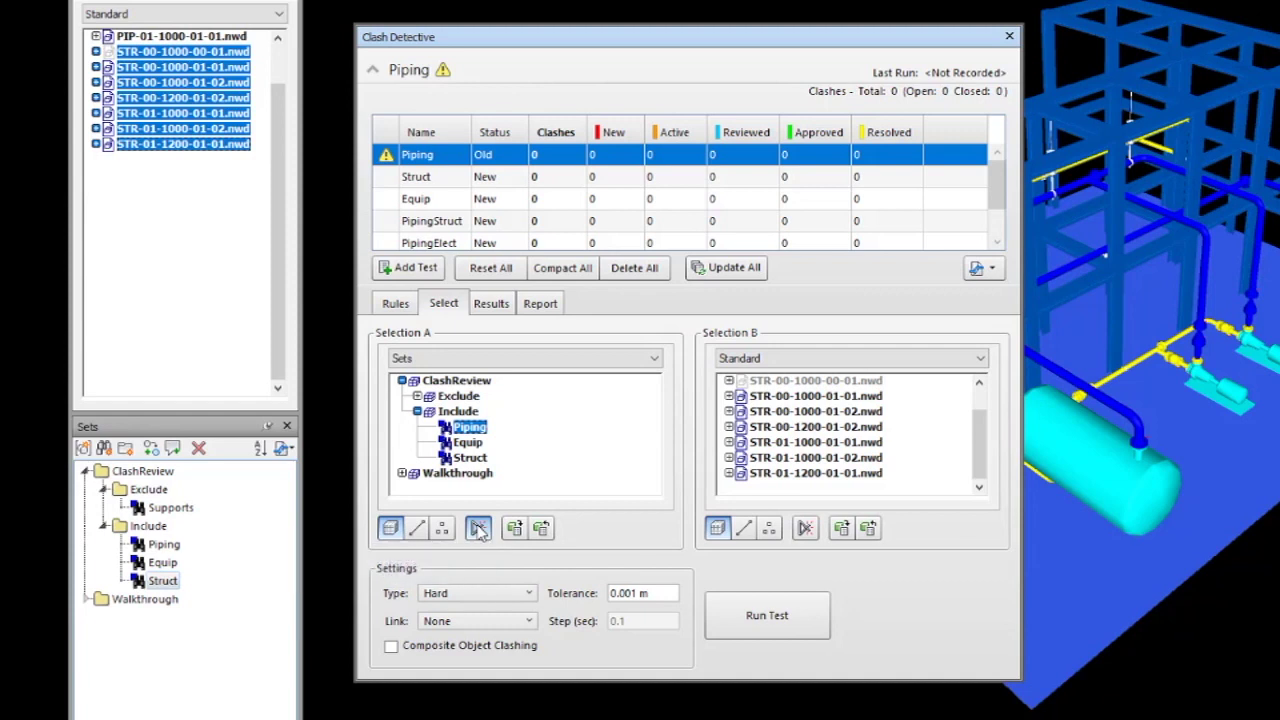
left_click(766, 626)
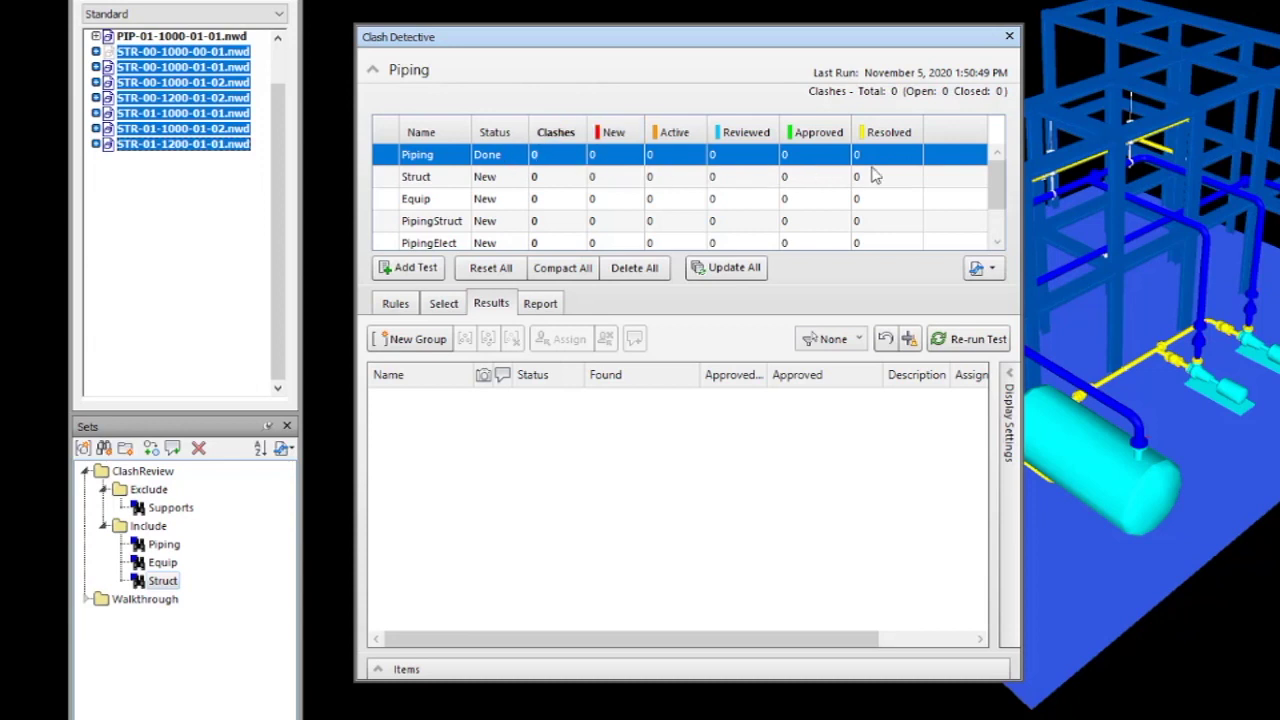
- Turn off the Piping - Supports ignore rule and rerun the Piping clash test
left_click(381, 308)
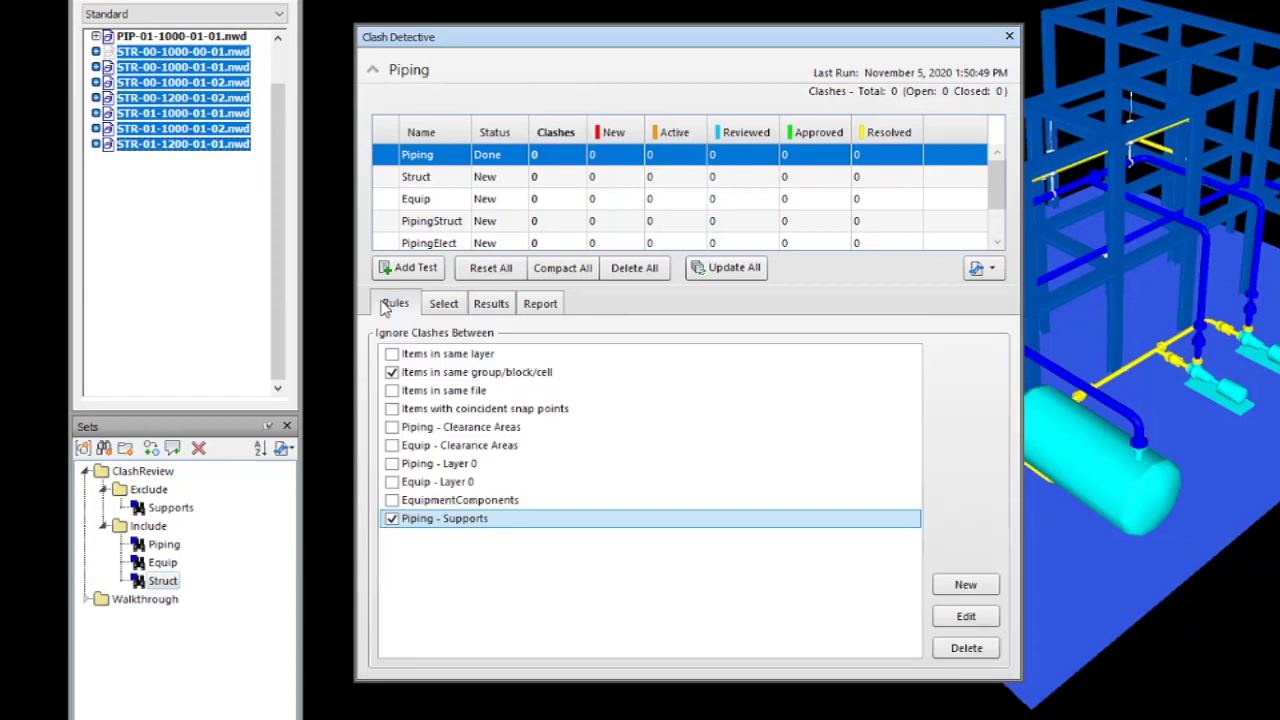
left_click(391, 518)
left_click(444, 306)
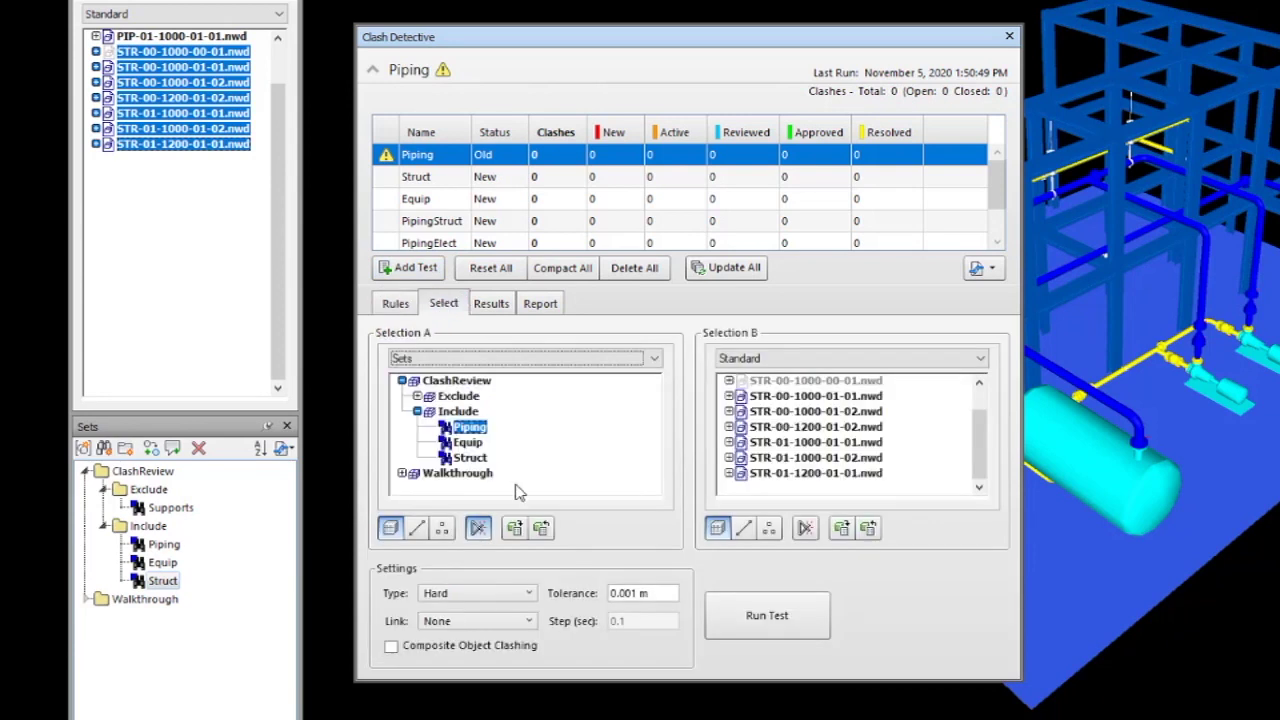
left_click(781, 620)
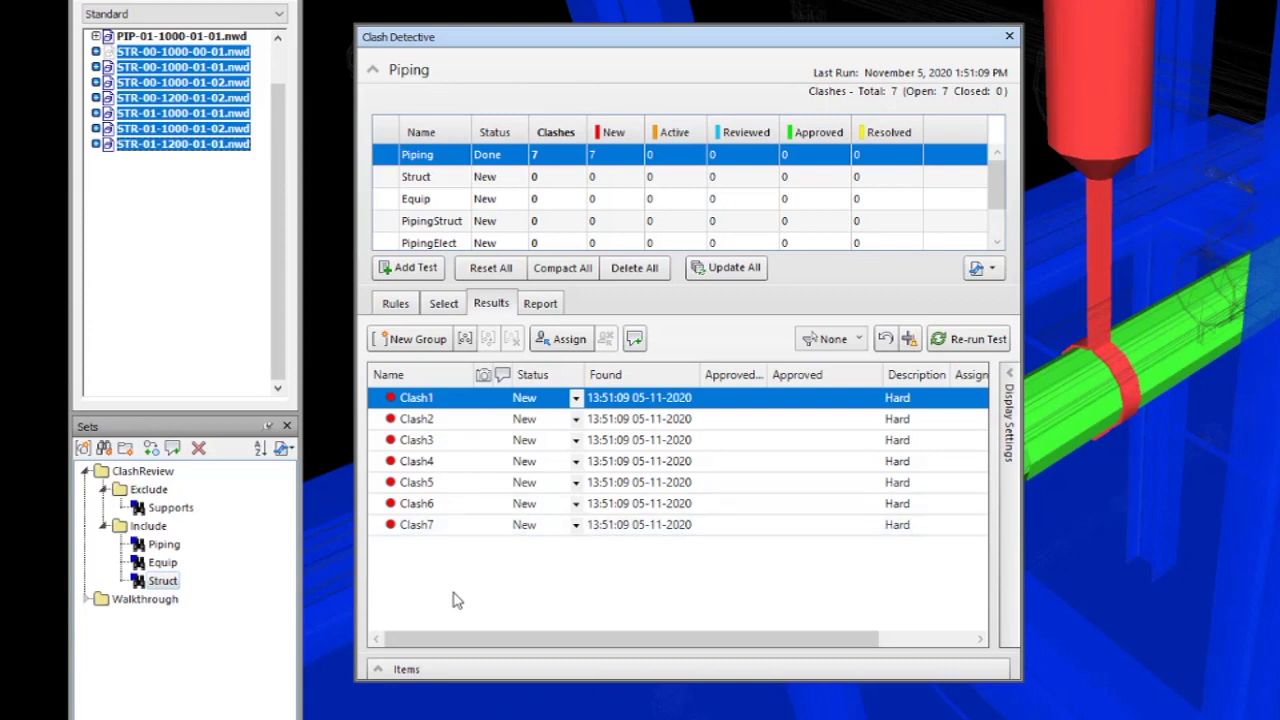
- Run the Struct clash test using the ClashReview > Include > Struct set as Selection A
left_click(393, 178)
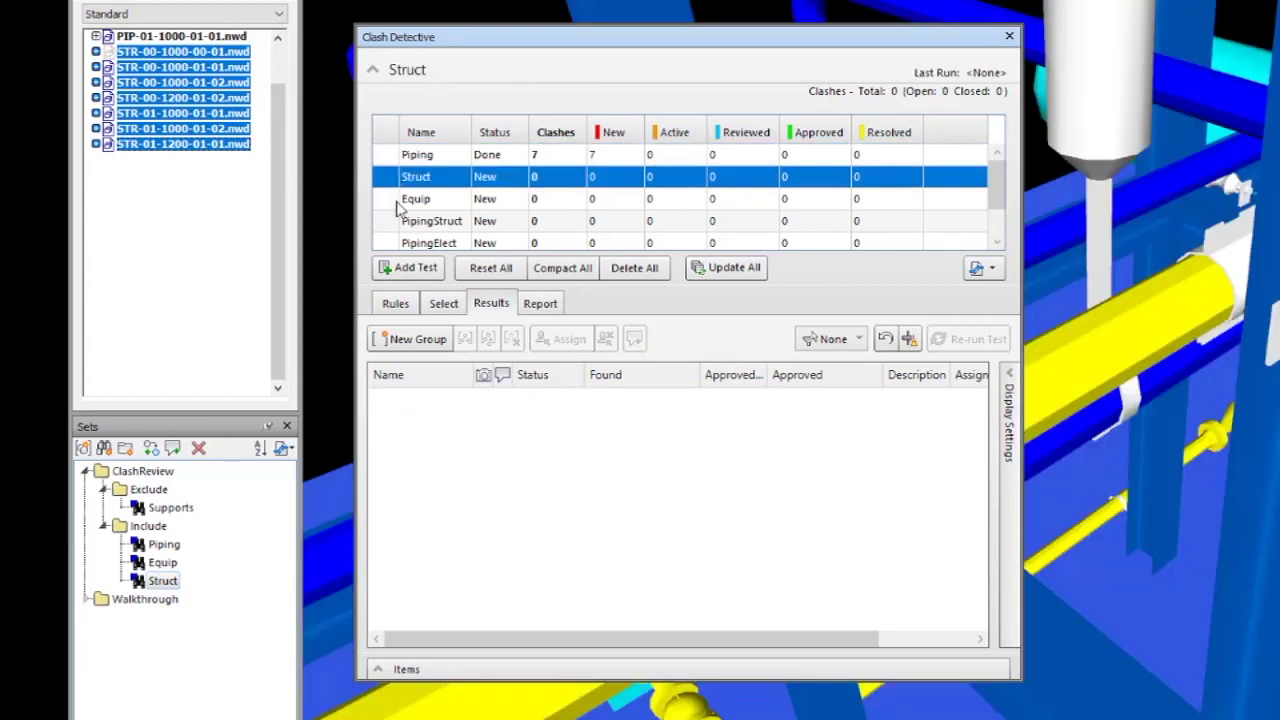
left_click(445, 305)
left_click(520, 358)
left_click(420, 408)
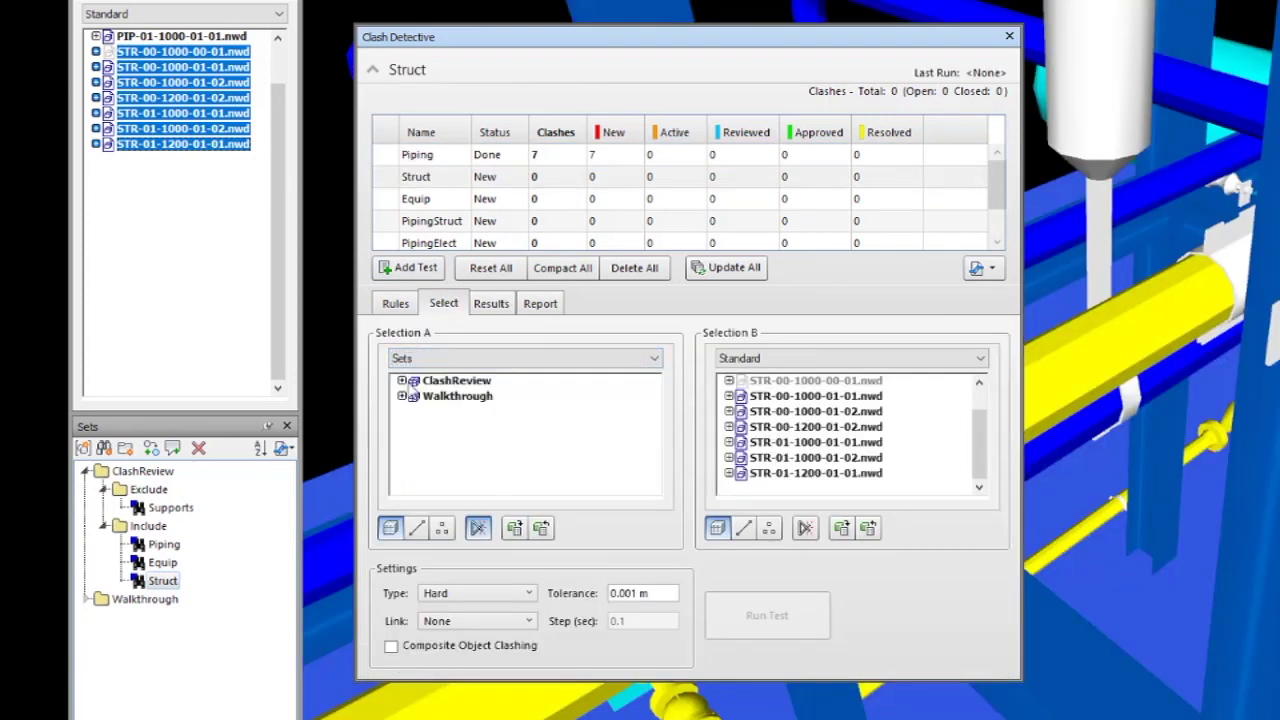
left_click(401, 381)
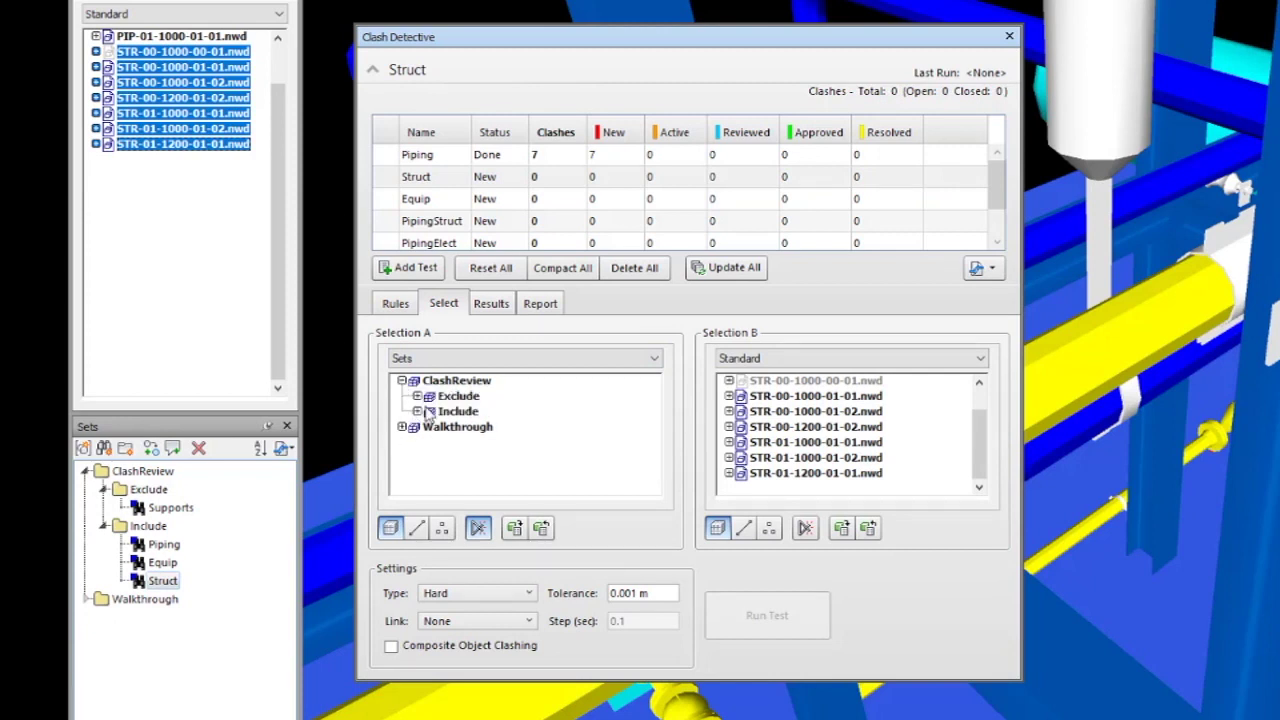
left_click(417, 411)
left_click(472, 458)
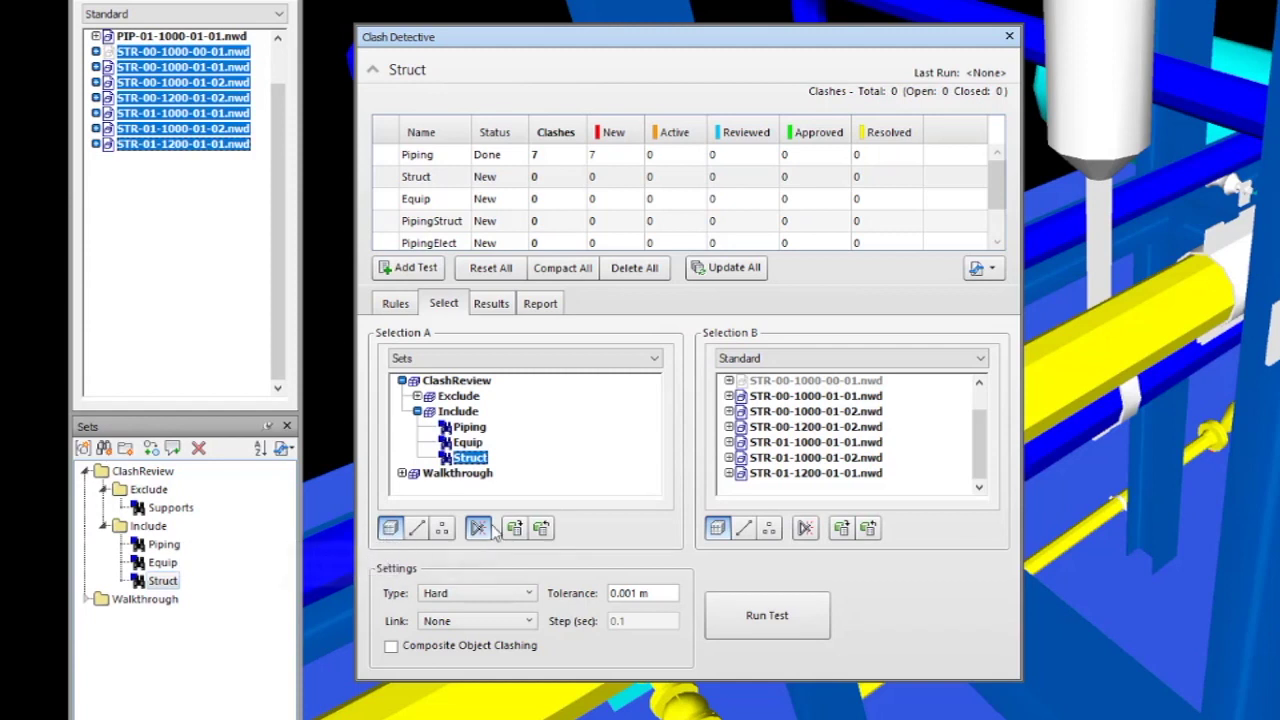
left_click(755, 619)
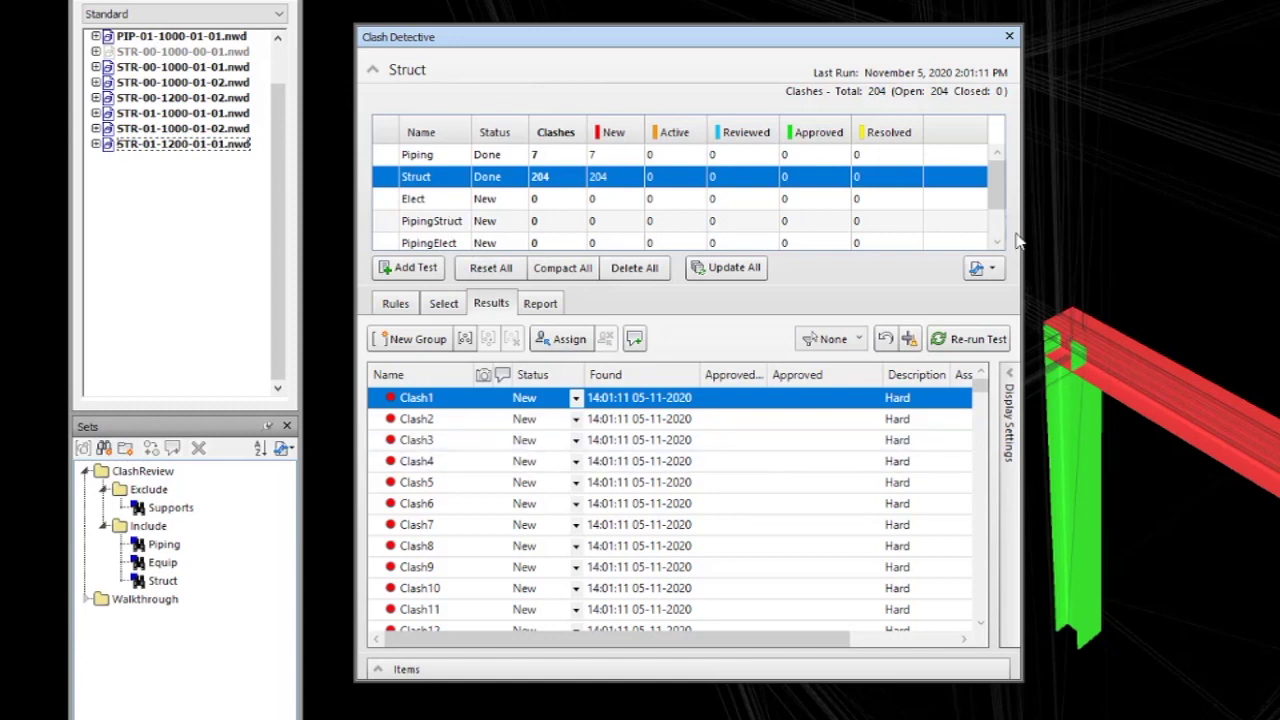
- Enable the Items in same file ignore rule for the PipingStruct test
left_click(391, 204)
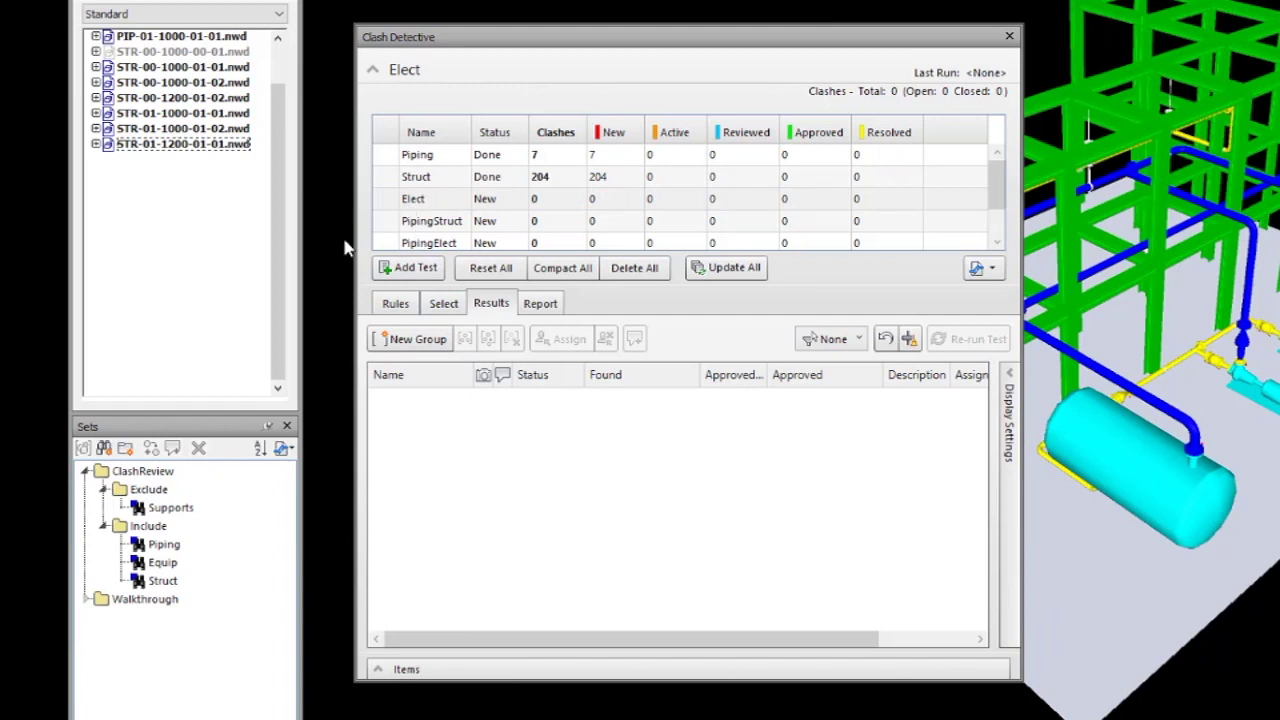
left_click(386, 222)
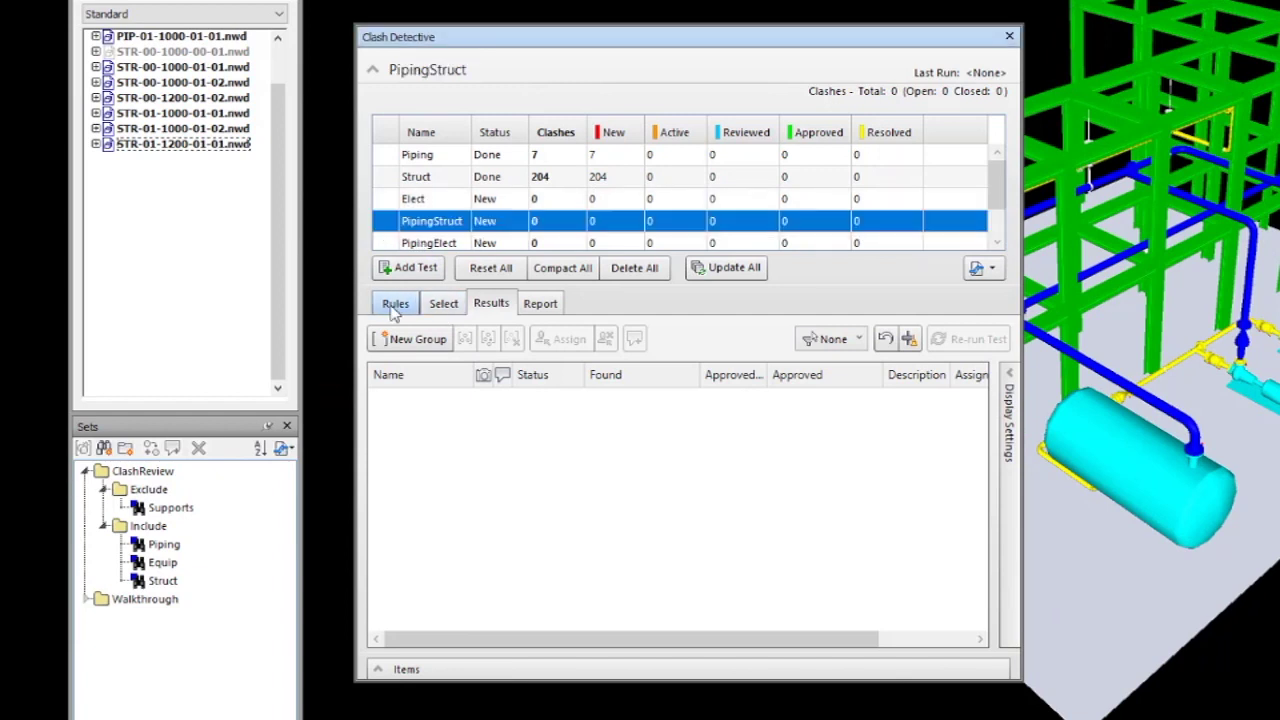
left_click(395, 305)
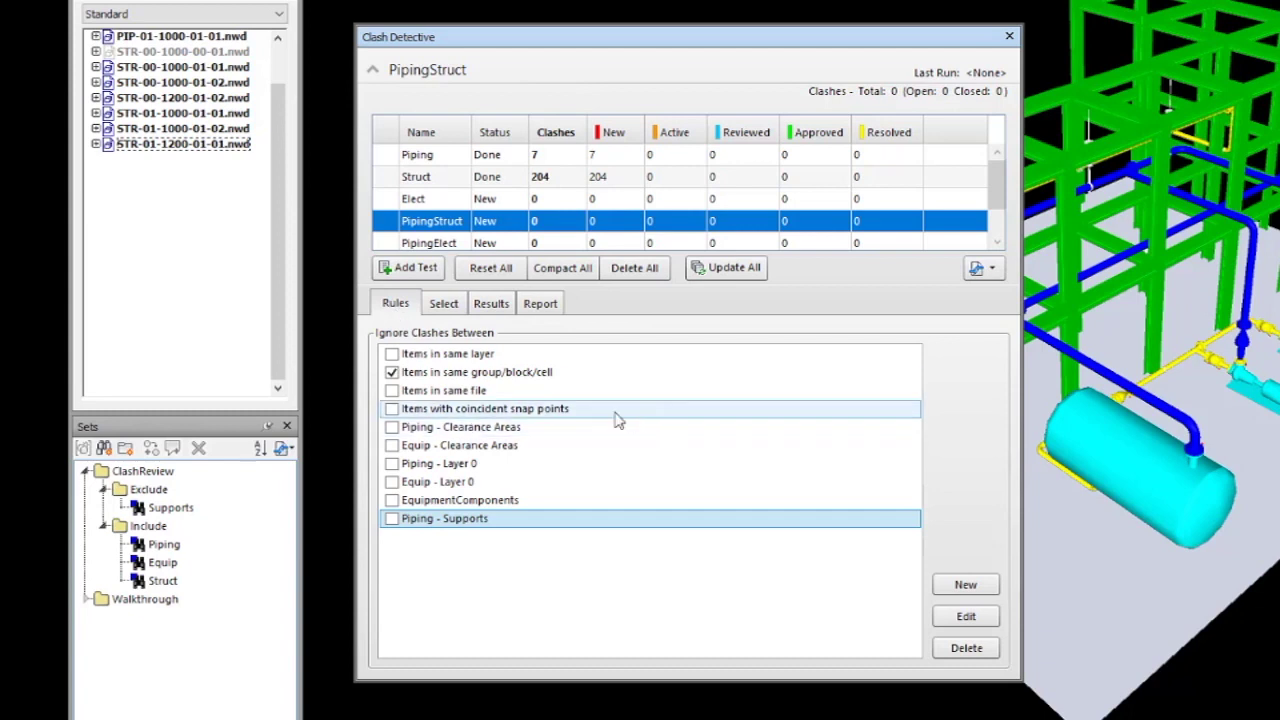
left_click(392, 391)
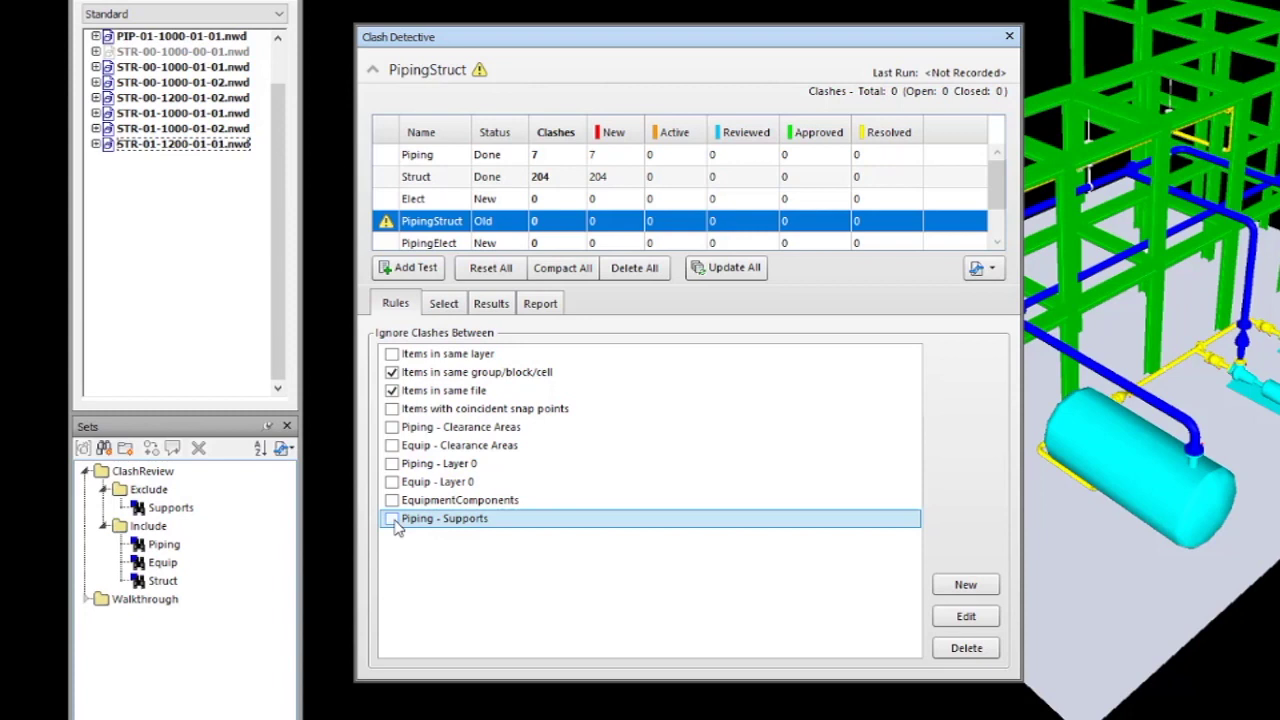
- Set the PipingStruct test's Selection A to the ClashReview > Include > Piping and Equip sets, with self-intersection turned off
left_click(446, 305)
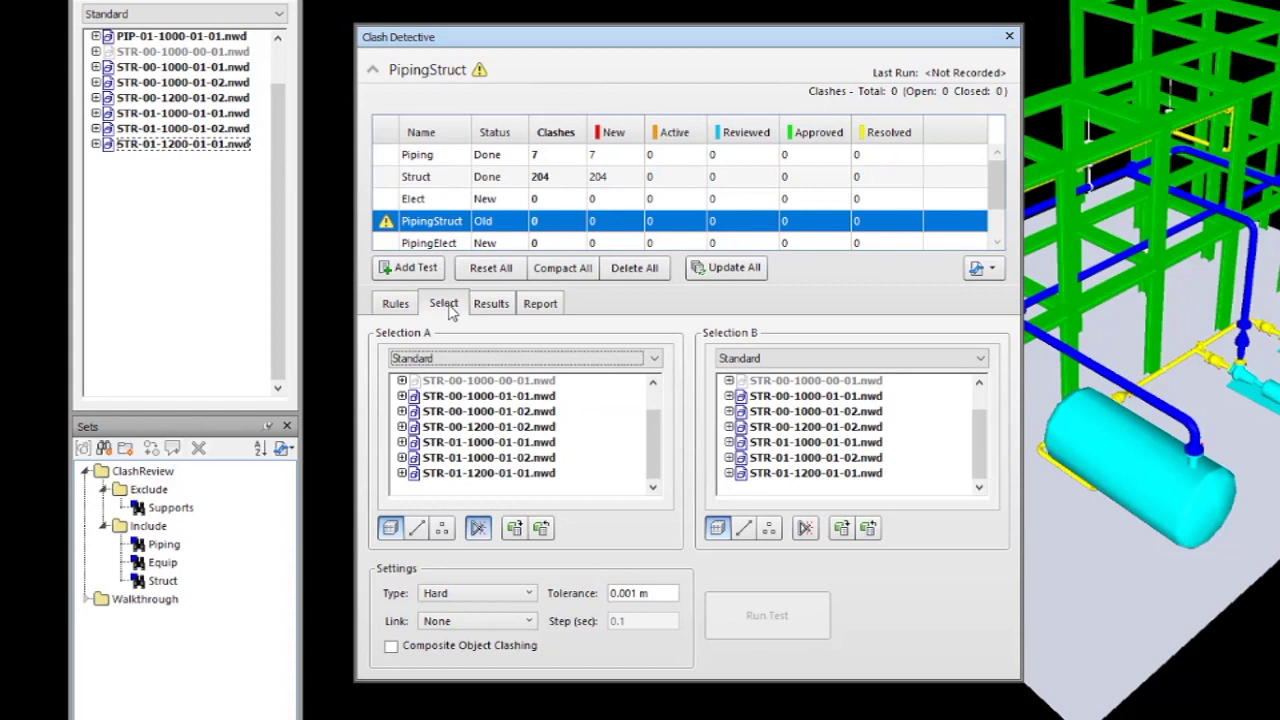
left_click(470, 359)
left_click(405, 413)
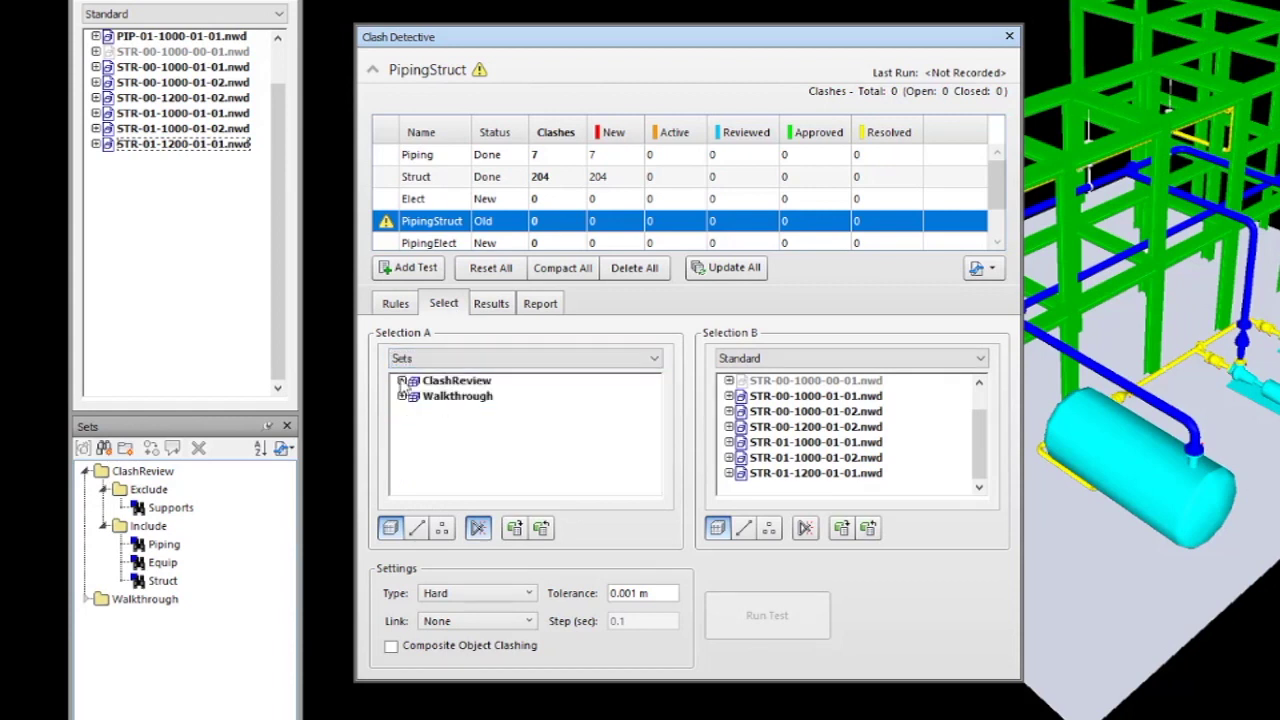
left_click(417, 411)
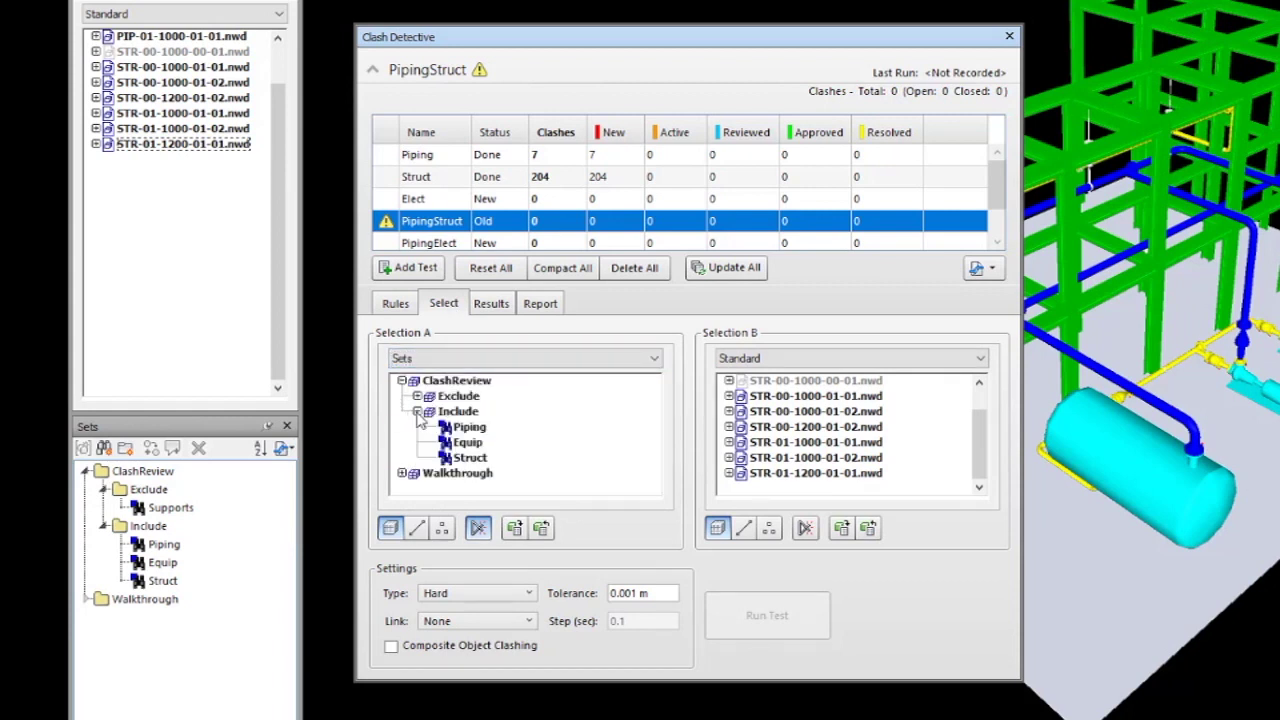
left_click(468, 428)
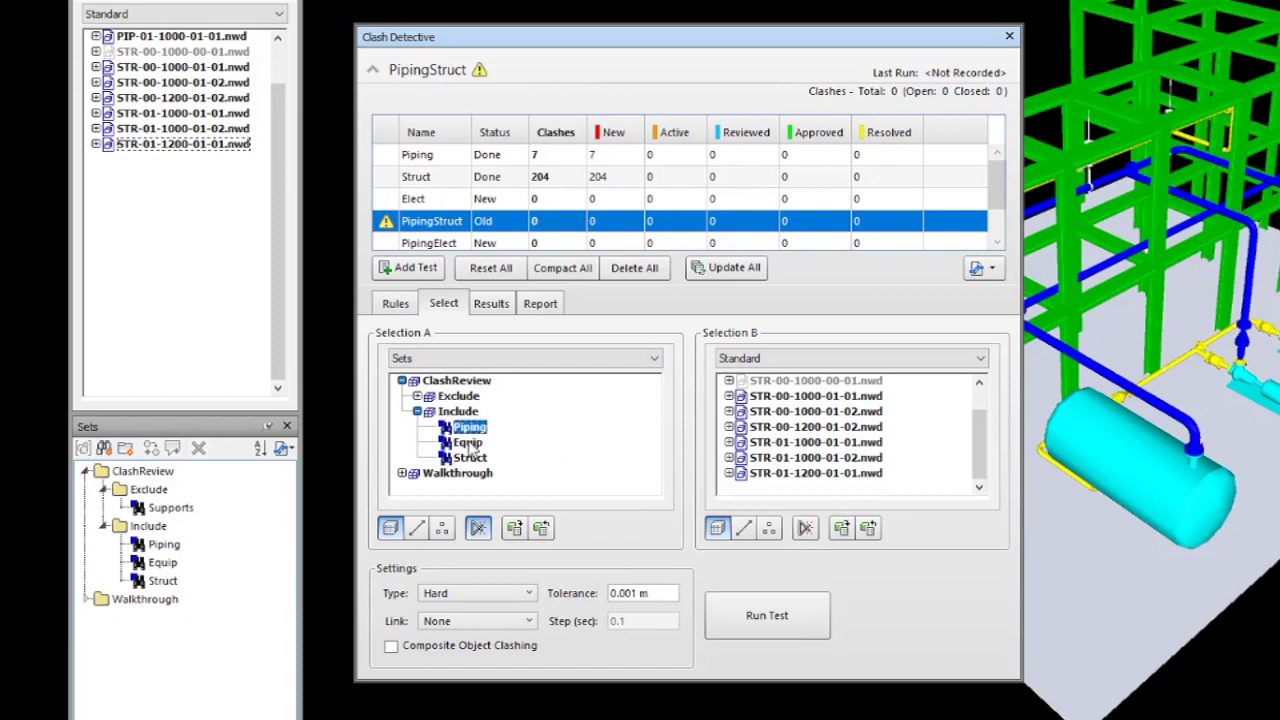
left_click(468, 442, "ctrl")
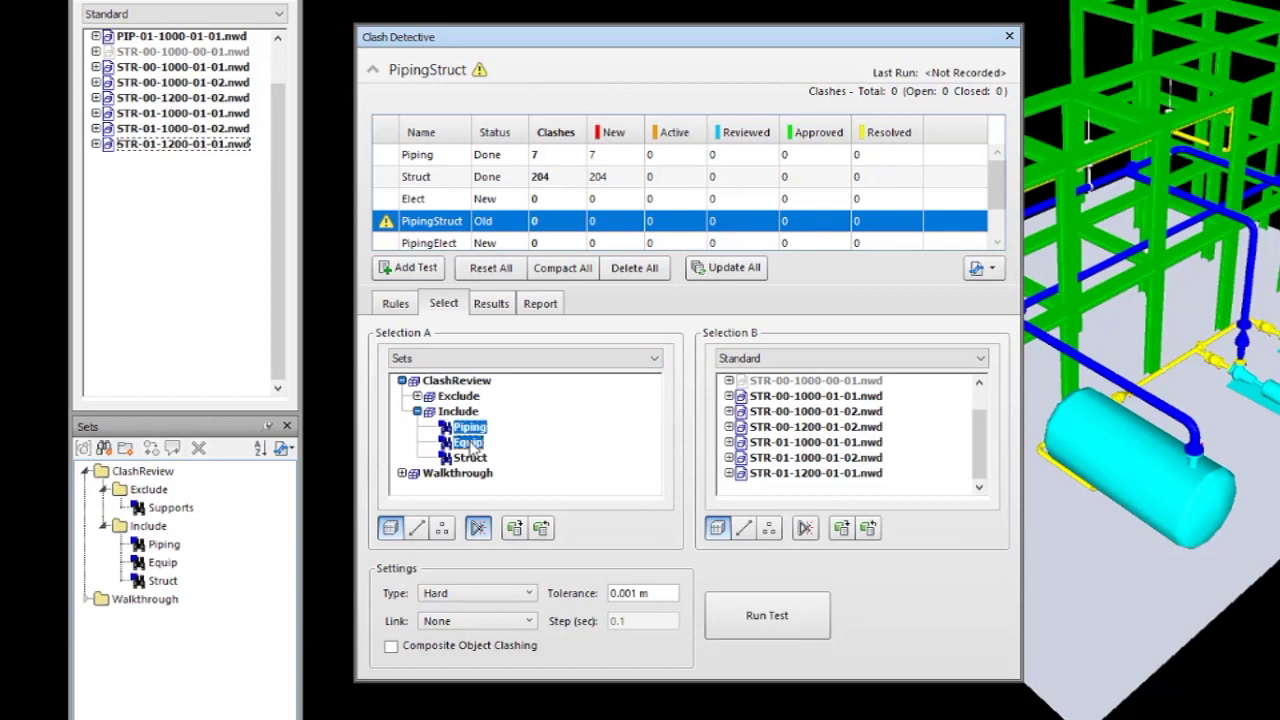
left_click(480, 528)
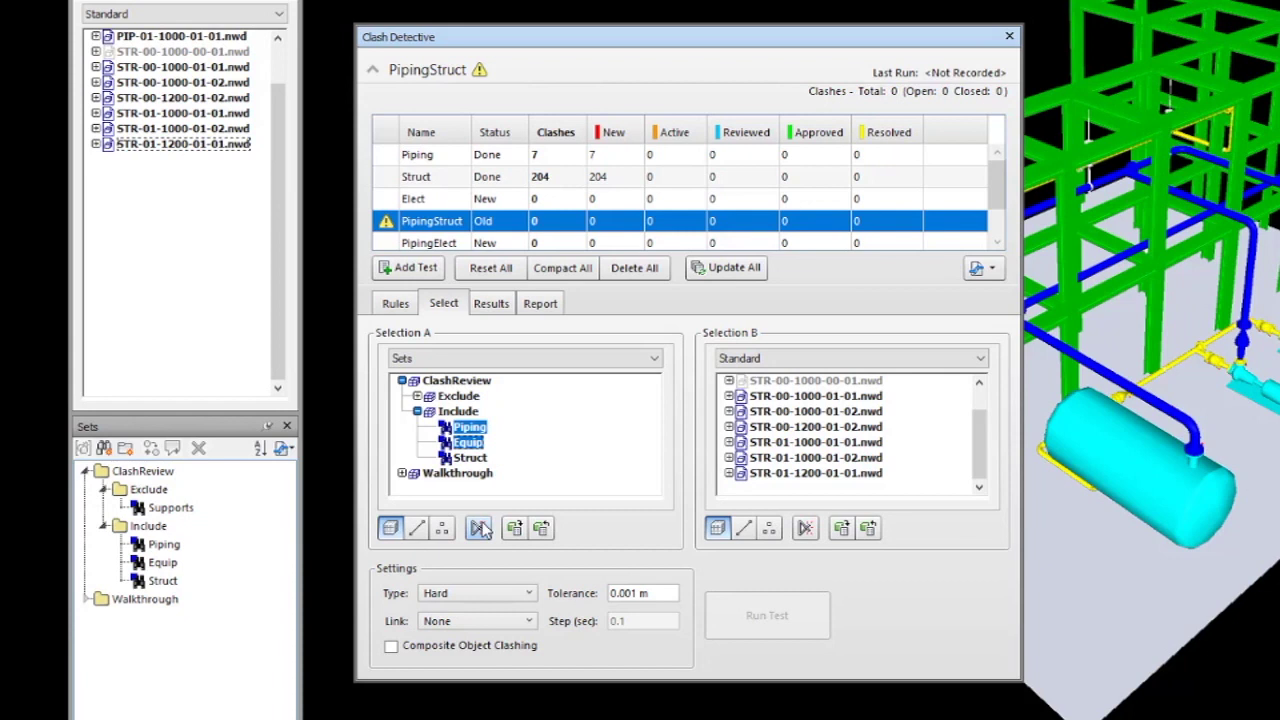
- Set Selection B of the PipingStruct test to the ClashReview > Include > Struct set and run the test
left_click(794, 360)
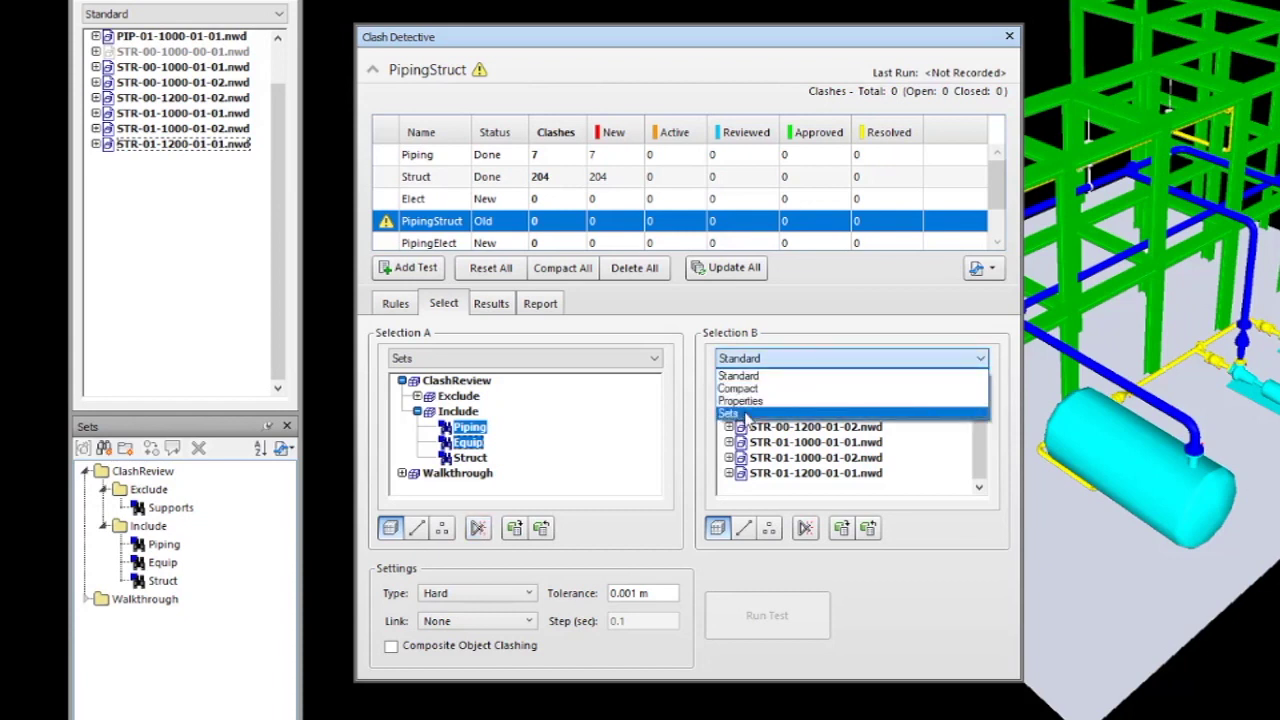
left_click(746, 414)
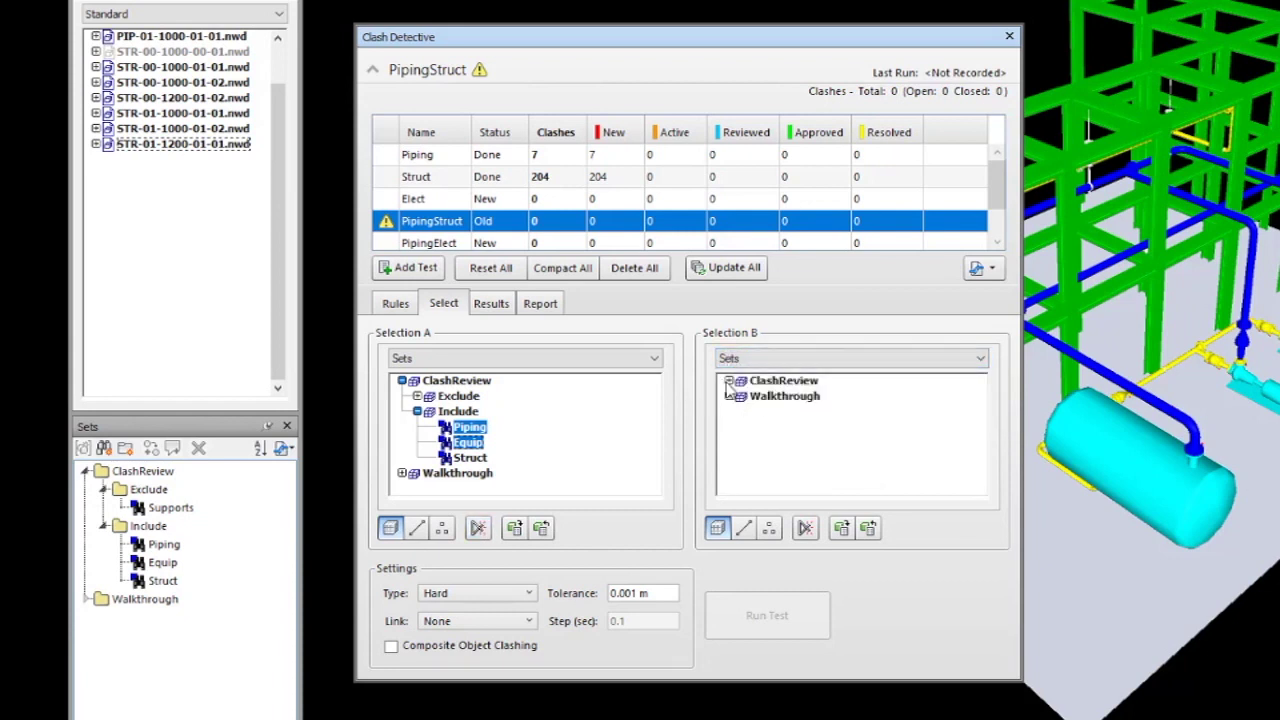
left_click(729, 381)
left_click(744, 412)
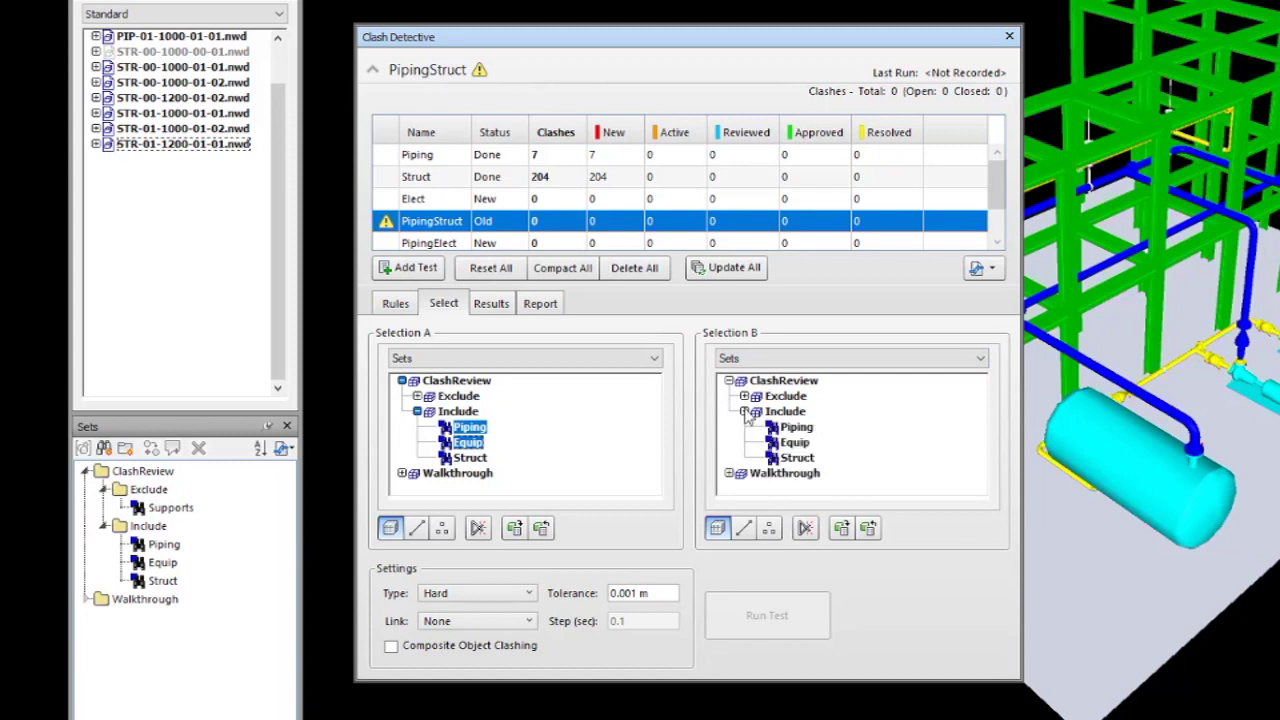
left_click(797, 457)
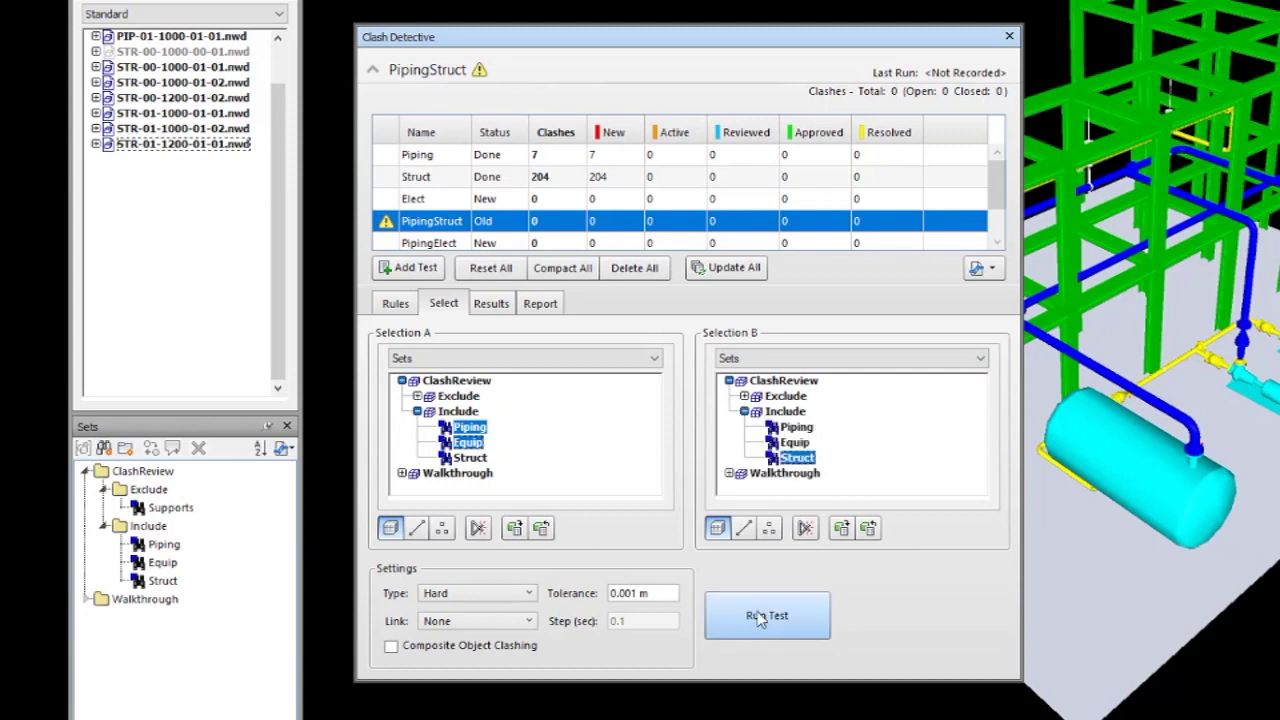
left_click(760, 617)
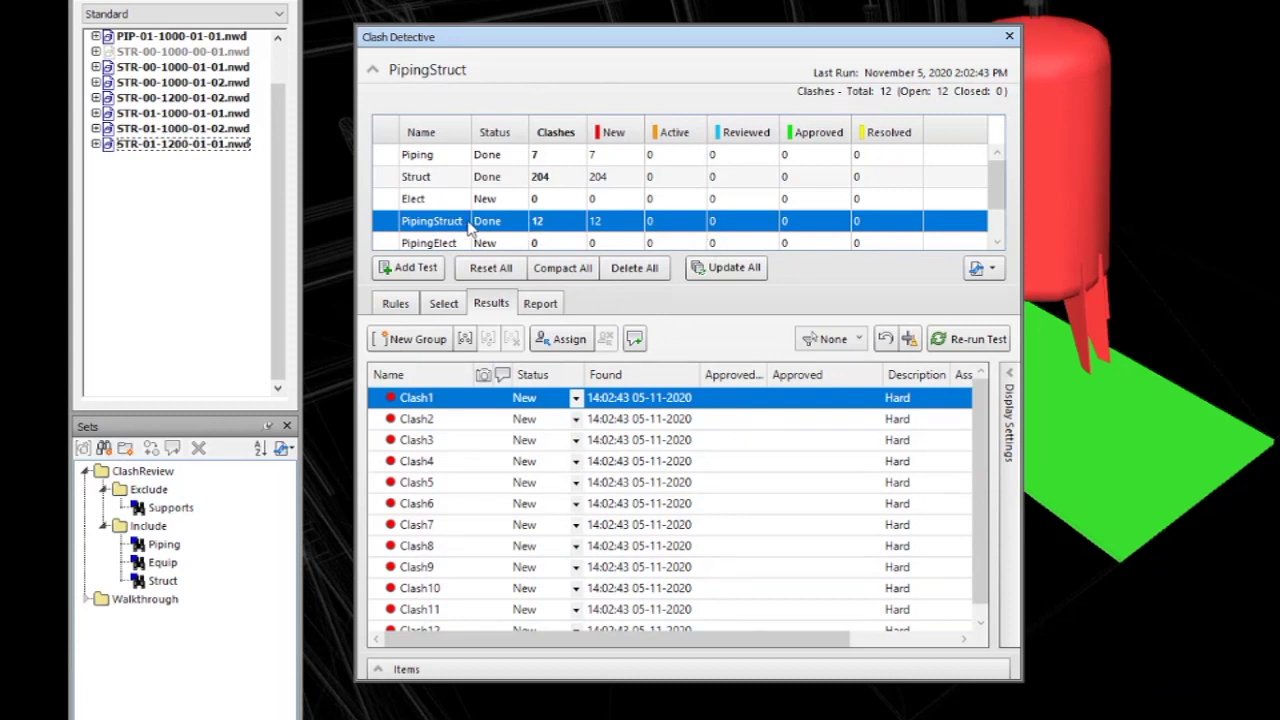
- Write separate XML clash reports for all tests, with all contents and statuses included, to the Walkthrough > ClashReports > A00 folder
left_click_drag(995, 192, 1000, 226)
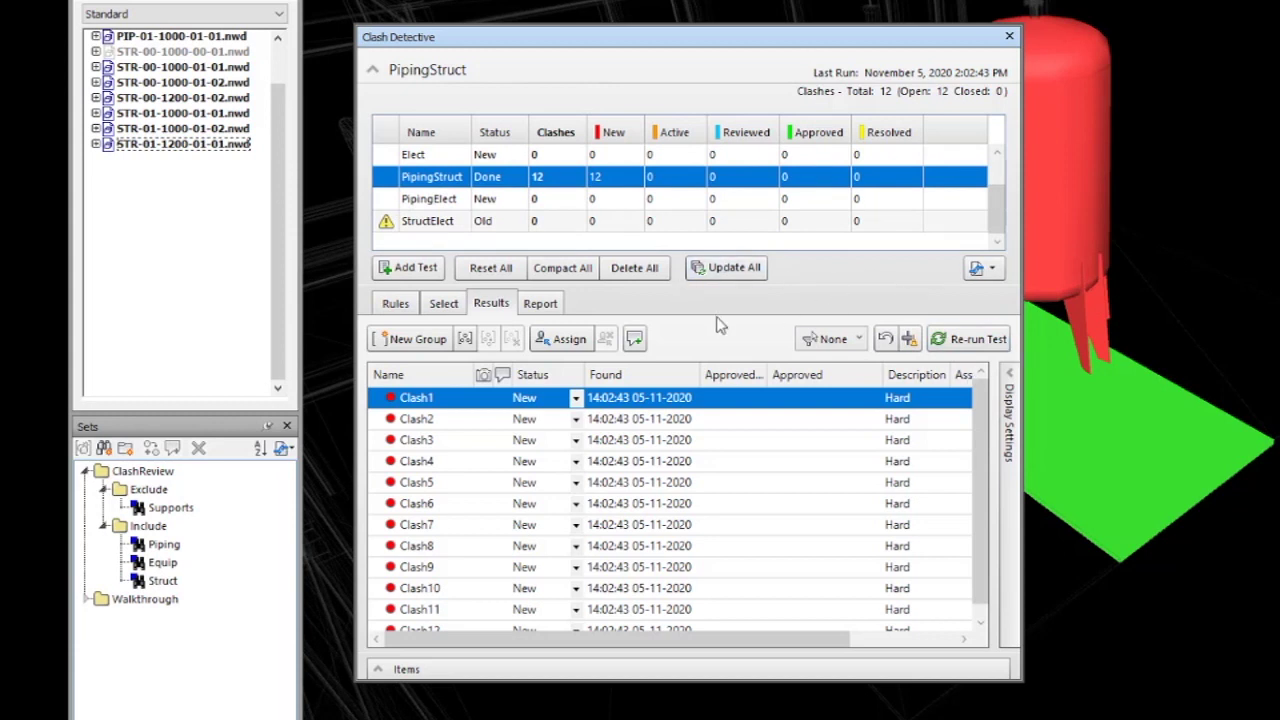
left_click(543, 308)
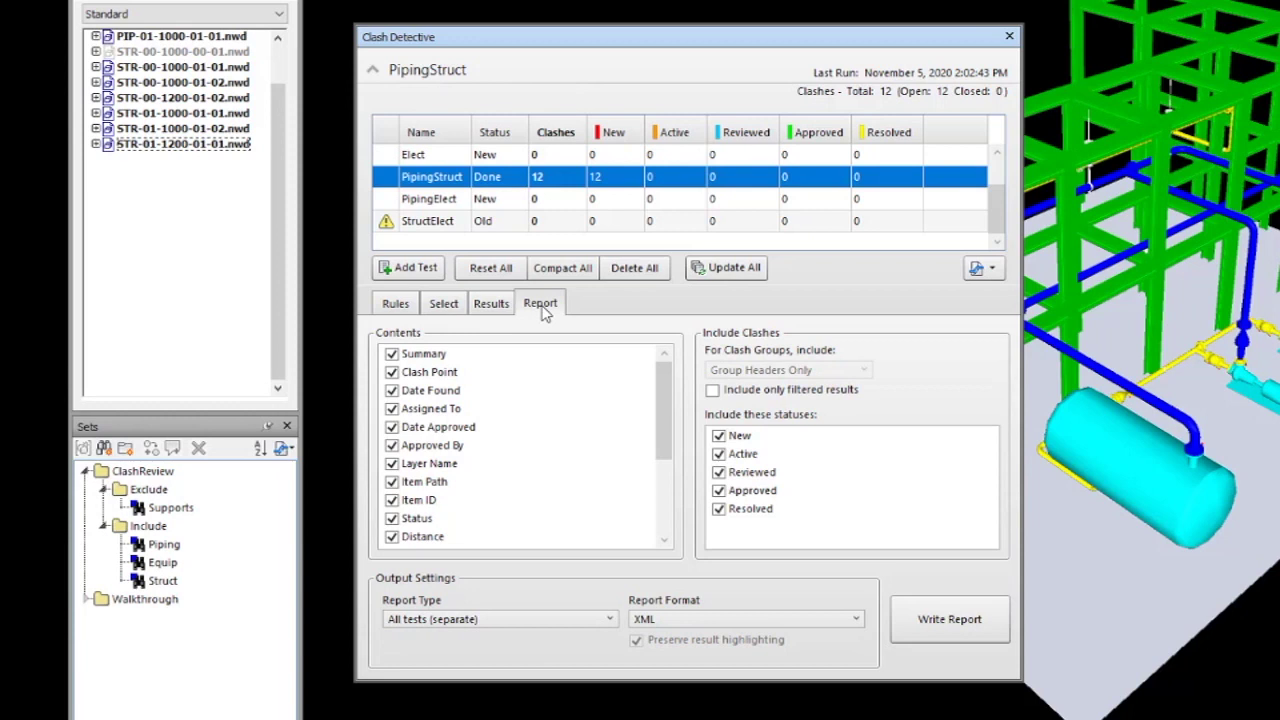
scroll(433, 450, "down", 1)
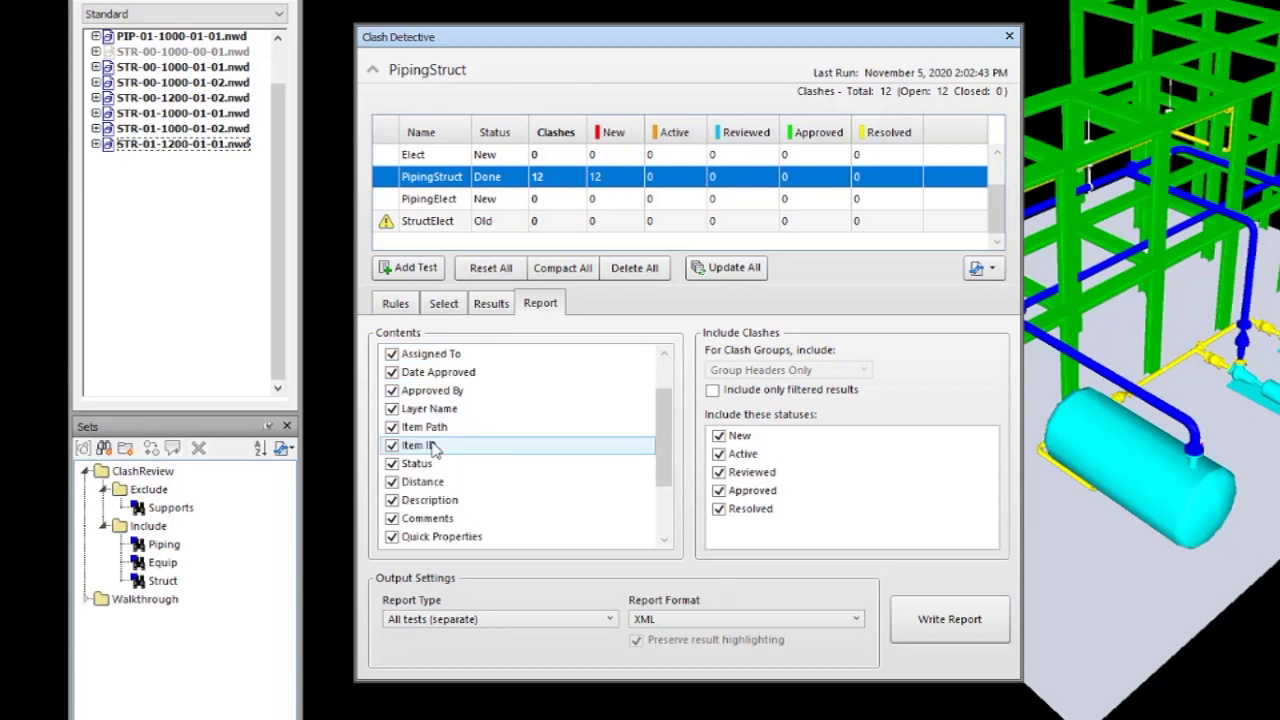
scroll(433, 450, "down", 2)
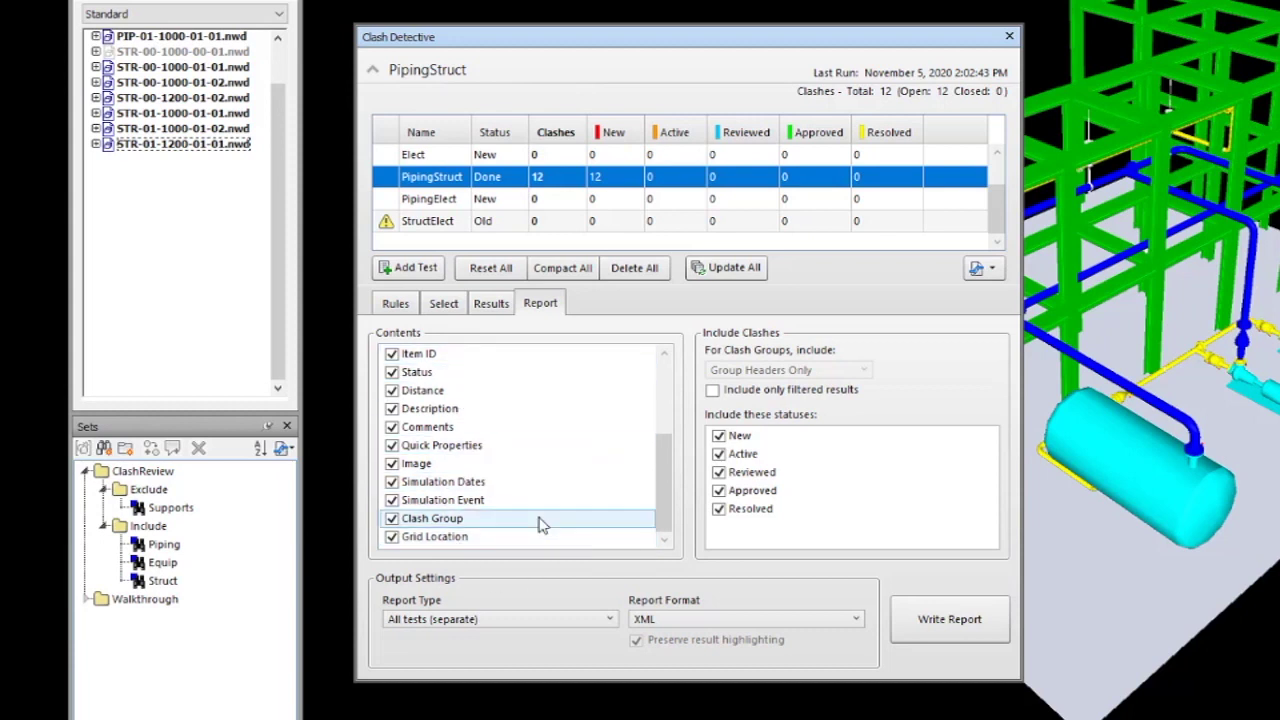
scroll(540, 523, "up", 3)
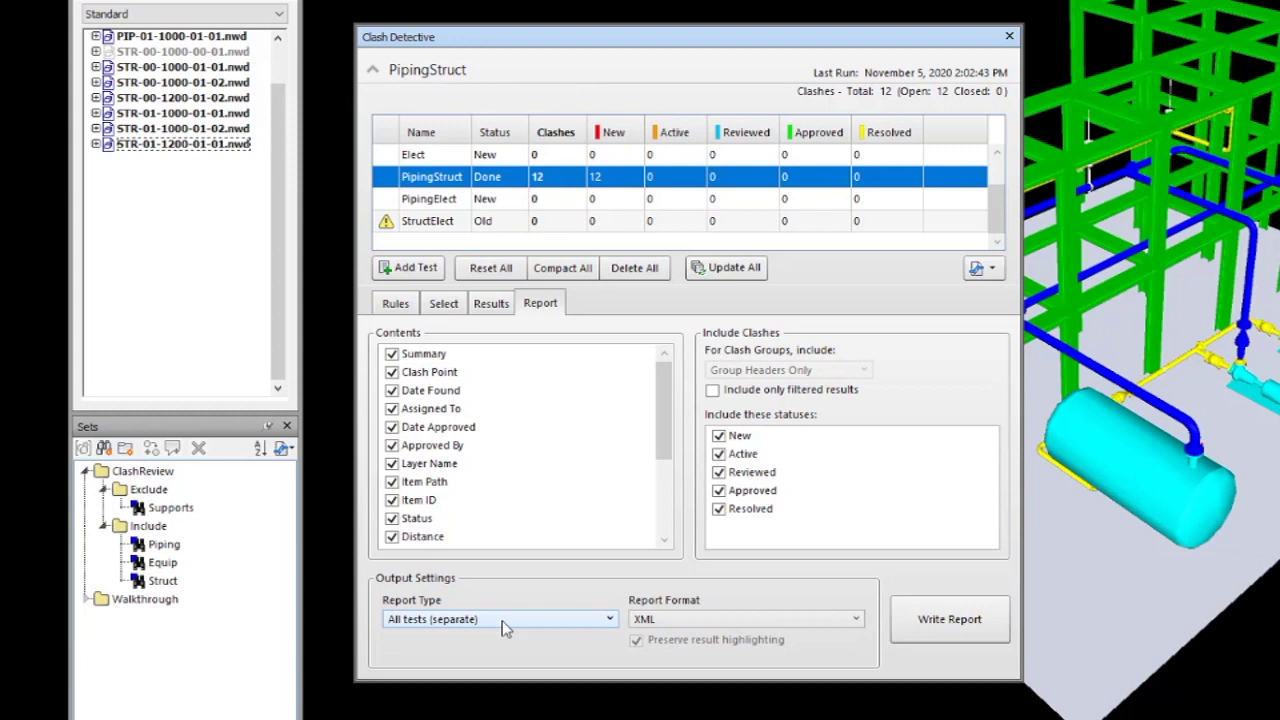
left_click(948, 621)
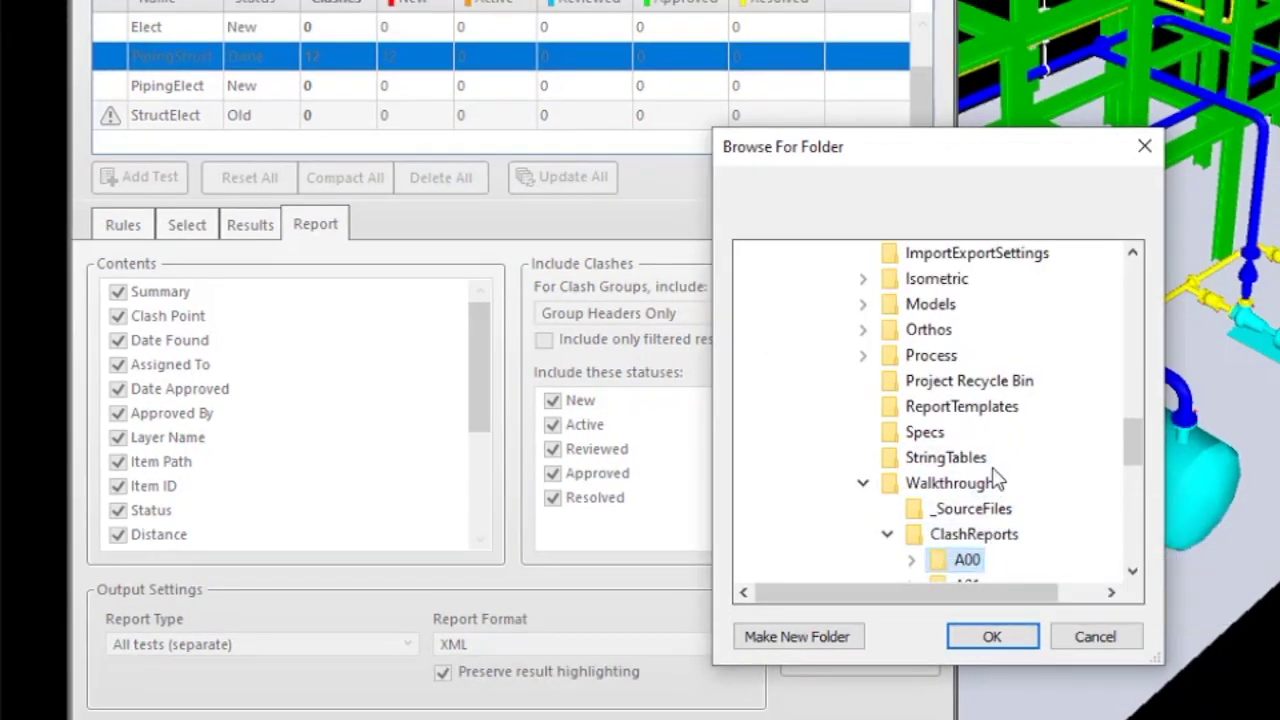
scroll(934, 450, "down", 1)
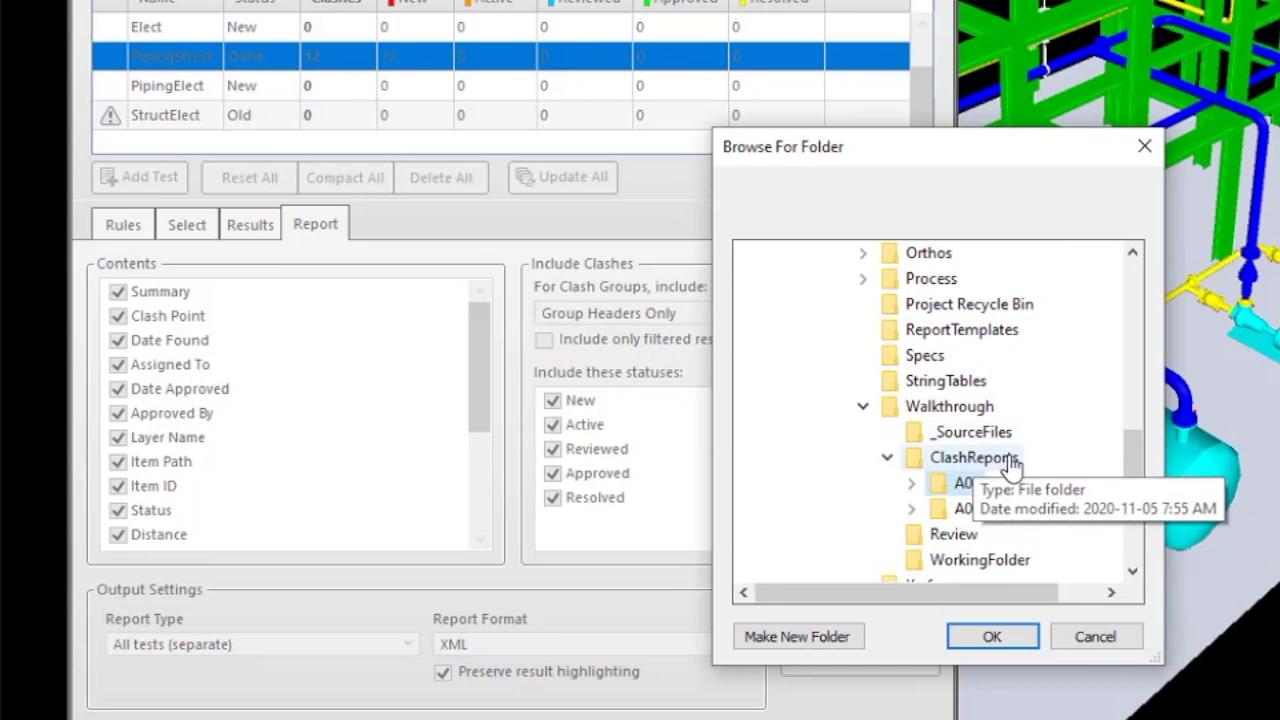
double_click(960, 490)
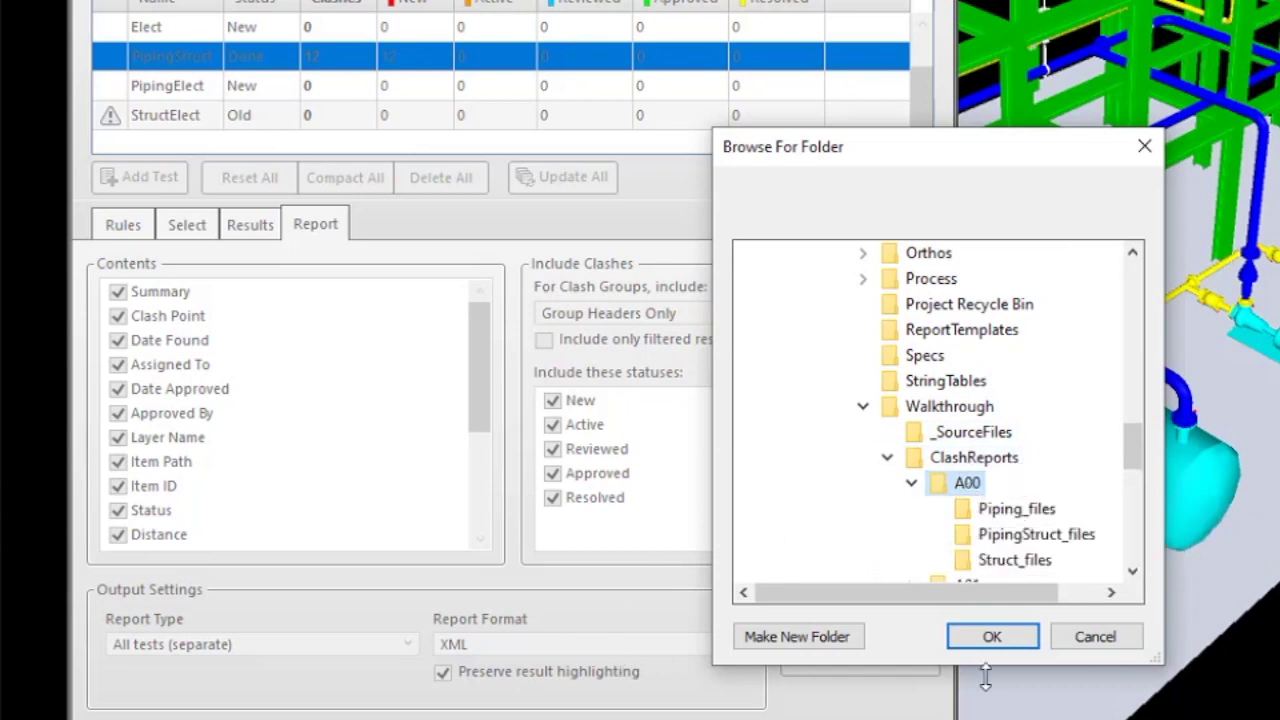
left_click(990, 637)
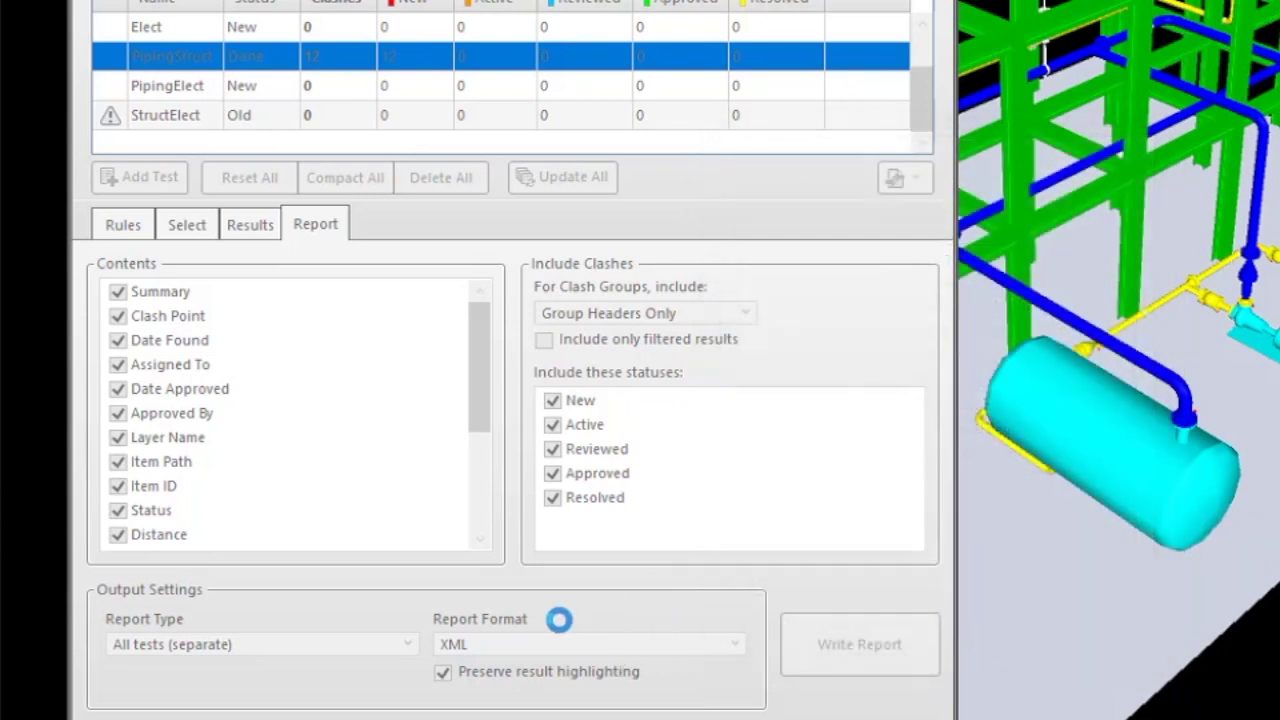